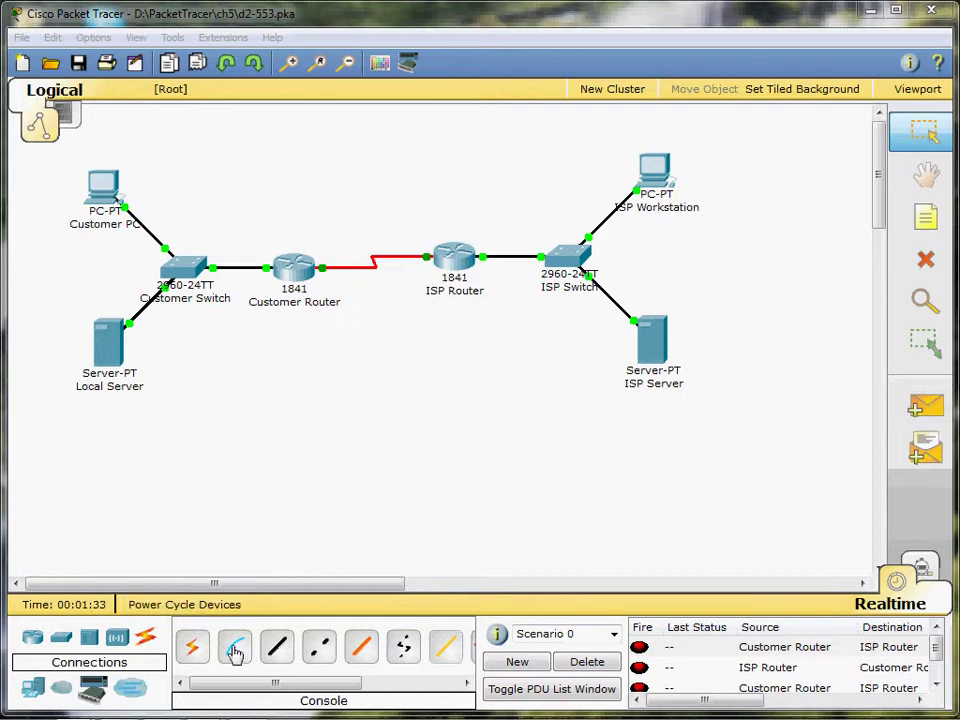
- Run a Console cable from the Customer PC's RS 232 port to the Customer Switch's Console port
{"action": "left_click", "coordinate": [235, 652]}
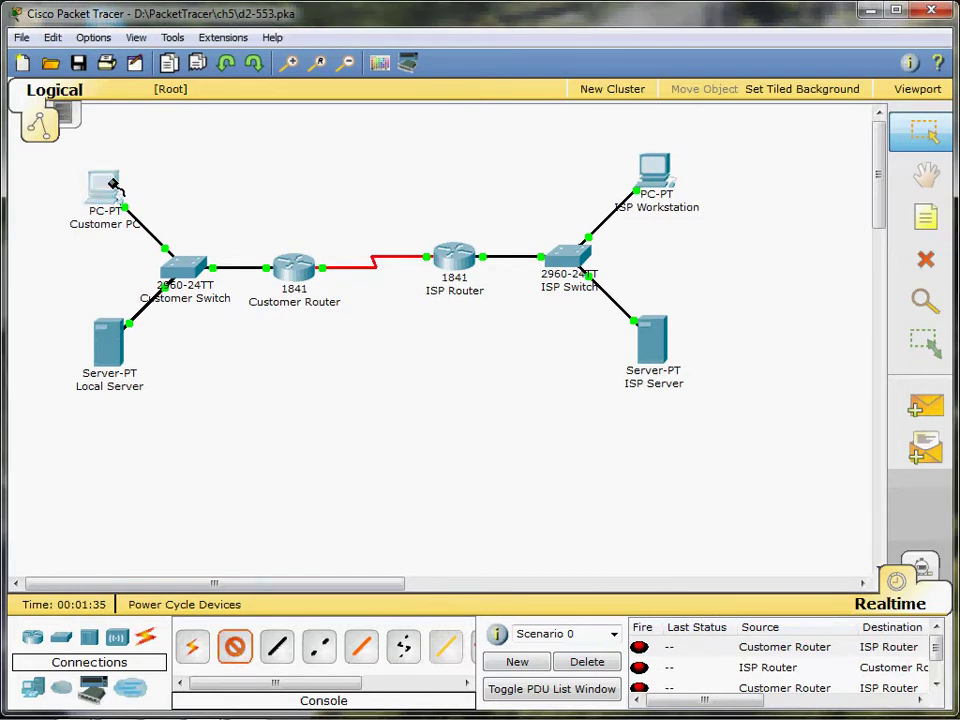
{"action": "left_click", "coordinate": [100, 185]}
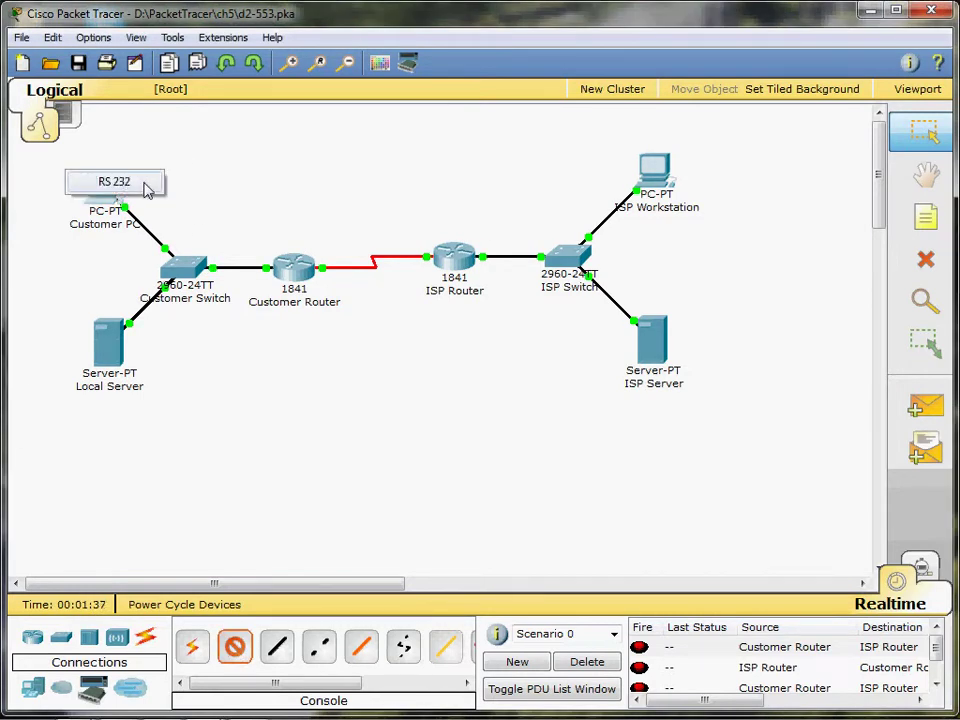
{"action": "left_click", "coordinate": [145, 187]}
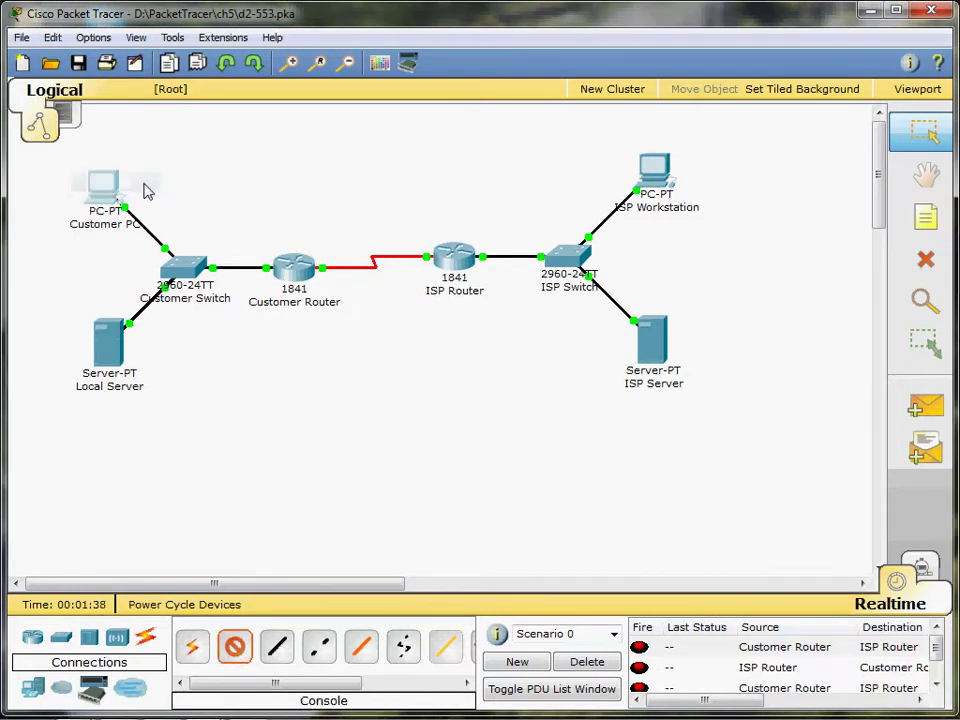
{"action": "left_click", "coordinate": [199, 260]}
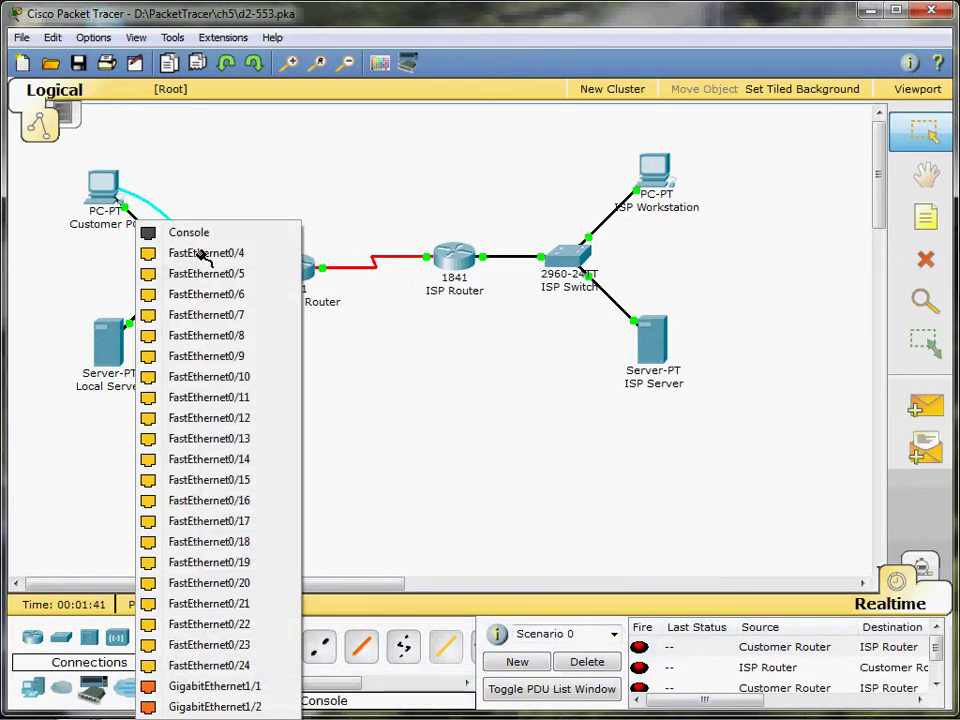
{"action": "left_click", "coordinate": [195, 237]}
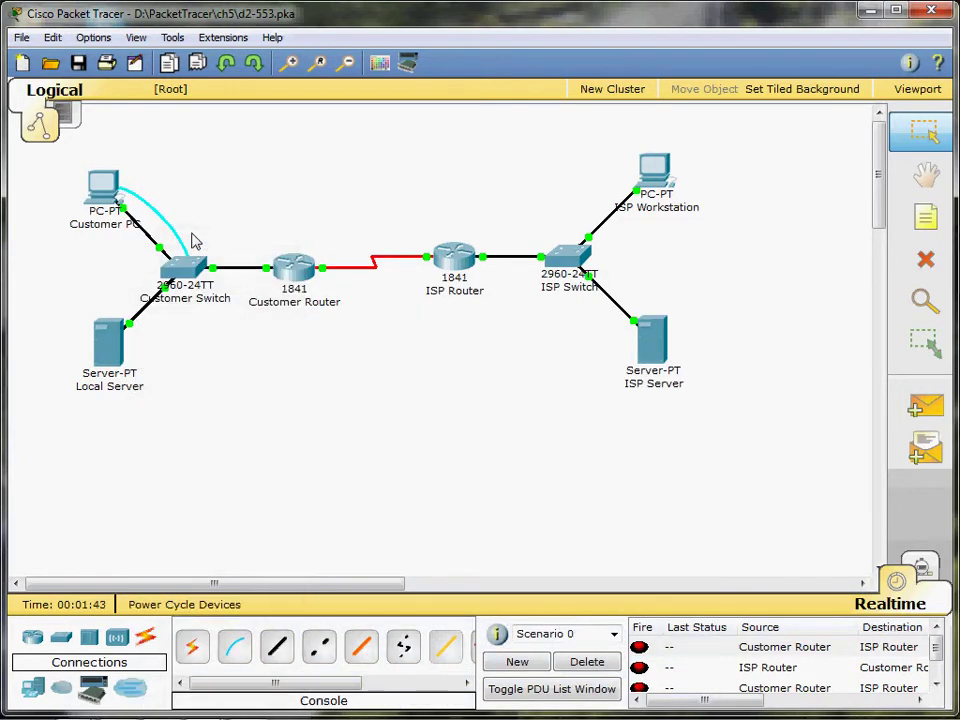
- Start the Customer PC's Terminal with default settings and bring up the switch console prompt
{"action": "left_click", "coordinate": [101, 184]}
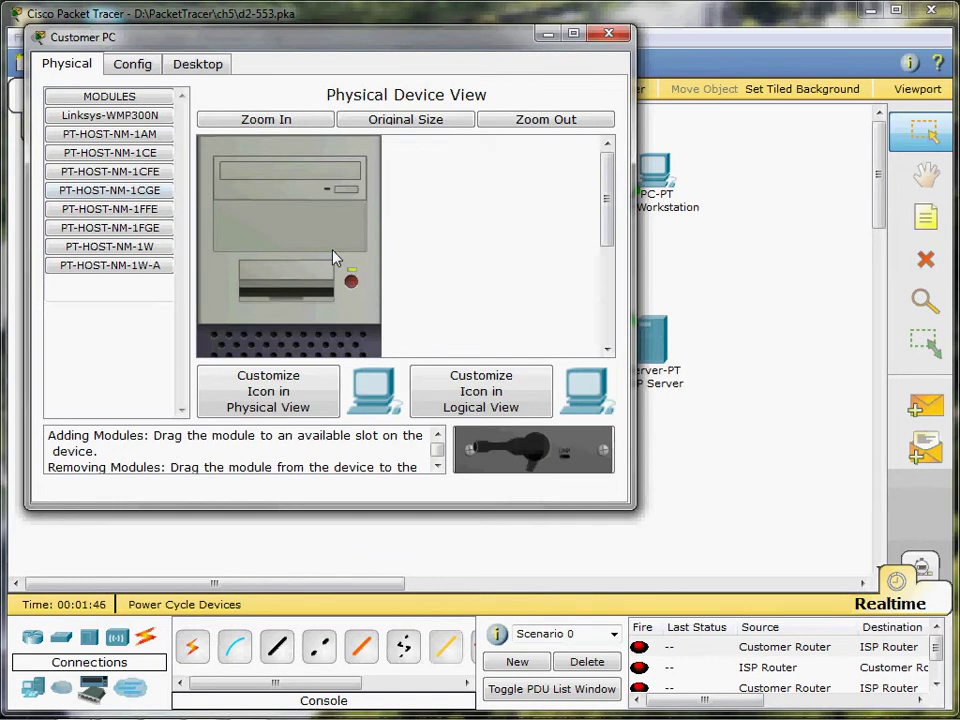
{"action": "left_click", "coordinate": [198, 64]}
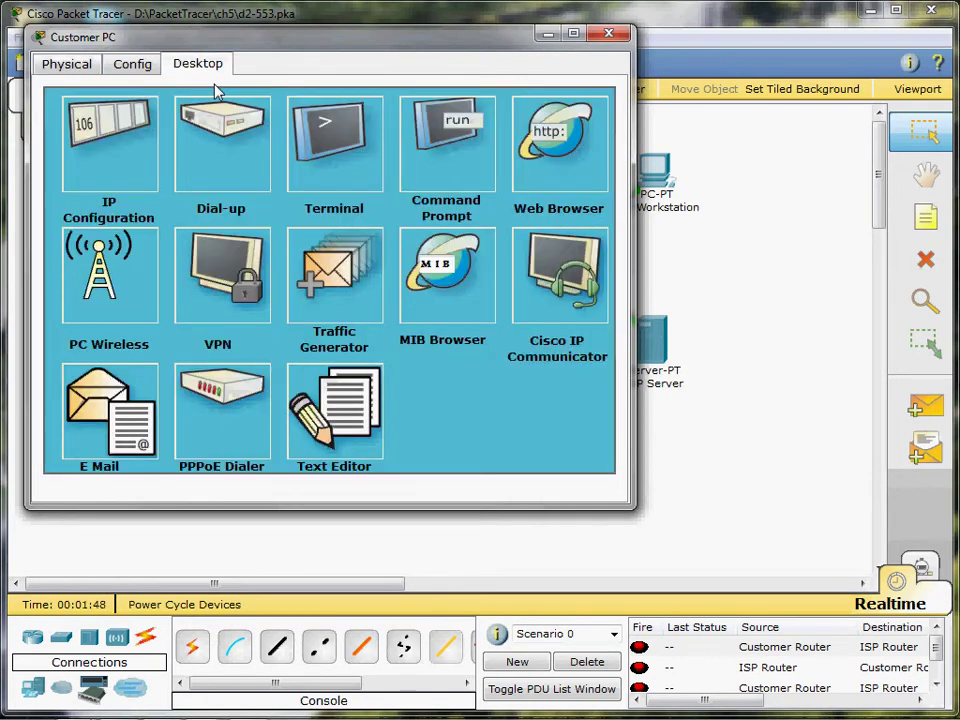
{"action": "left_click", "coordinate": [334, 143]}
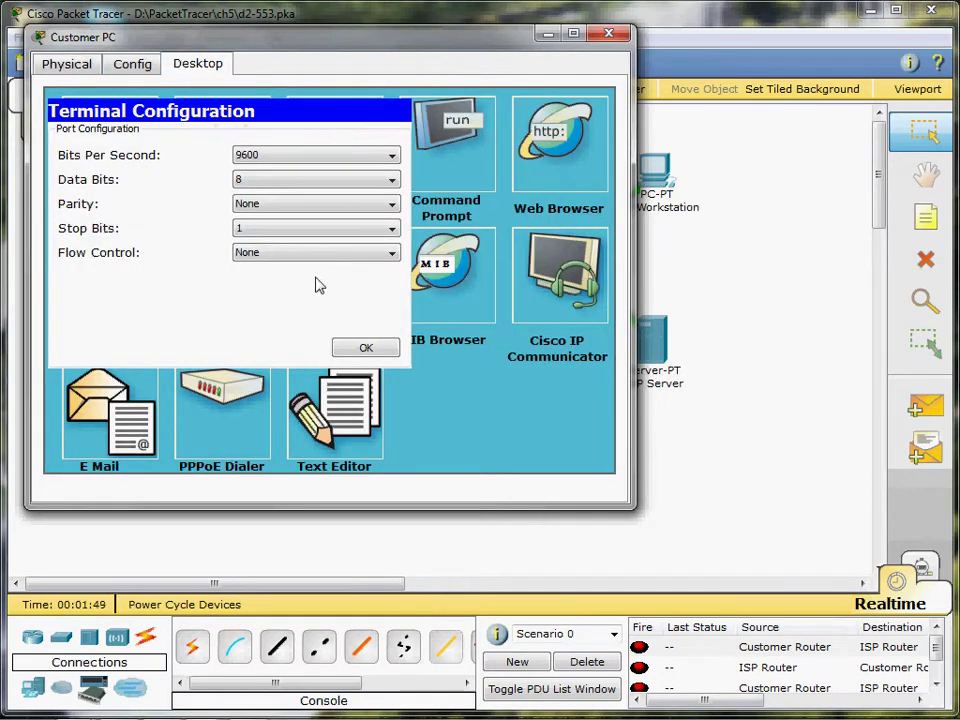
{"action": "left_click", "coordinate": [368, 347]}
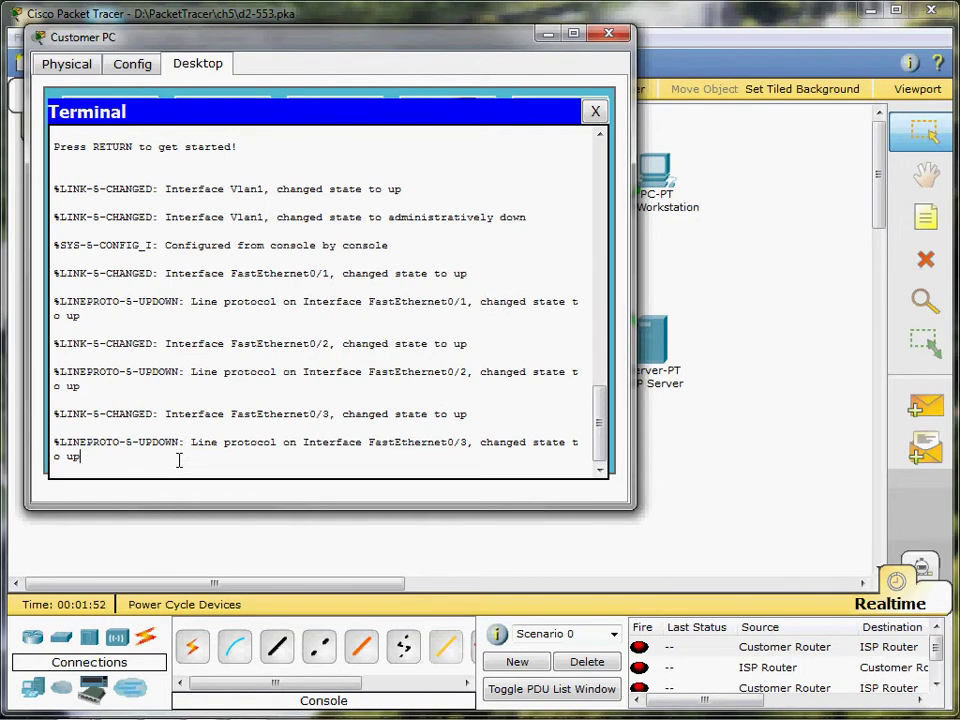
{"action": "key", "text": "Return"}
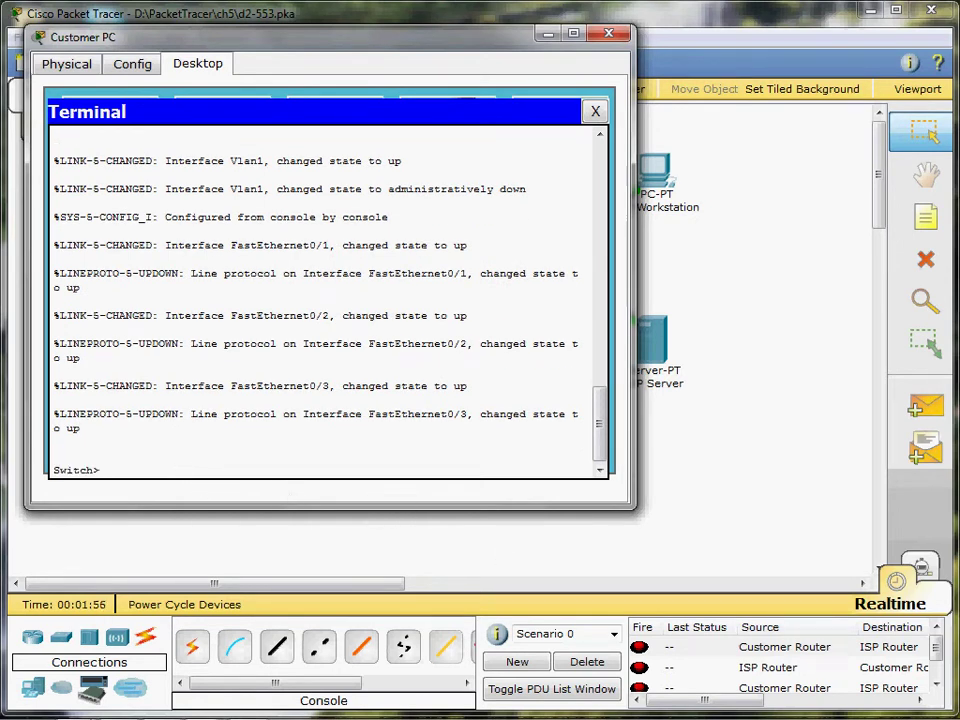
- Enter privileged mode (en) and global configuration (conf t), then type hostname CustomerSwitch
{"action": "left_click", "coordinate": [621, 548]}
{"action": "left_click", "coordinate": [178, 467]}
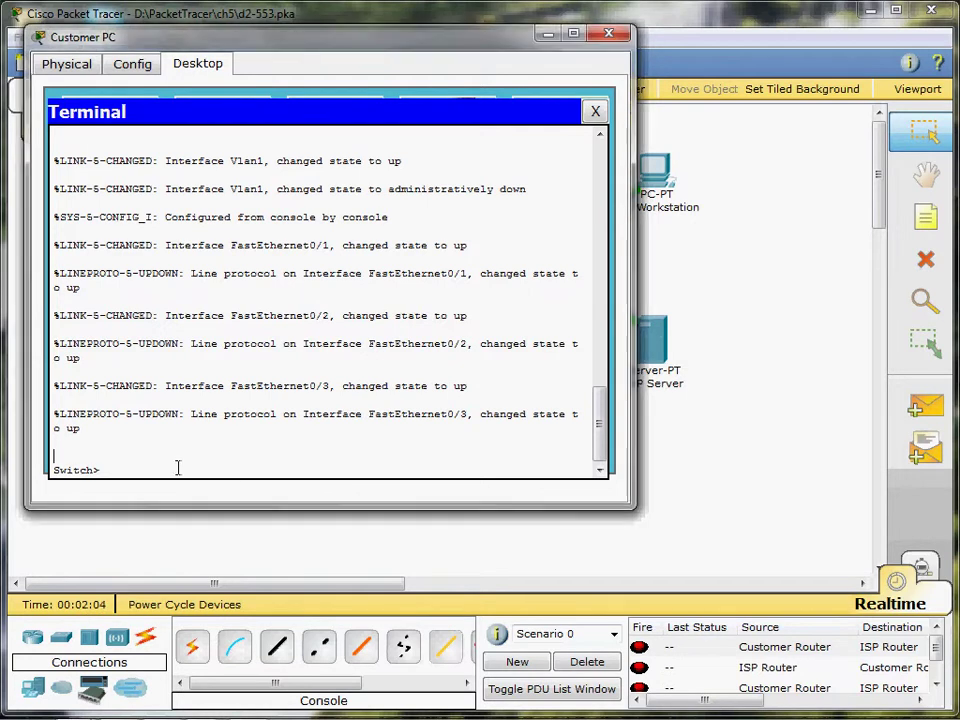
{"action": "type", "text": "en"}
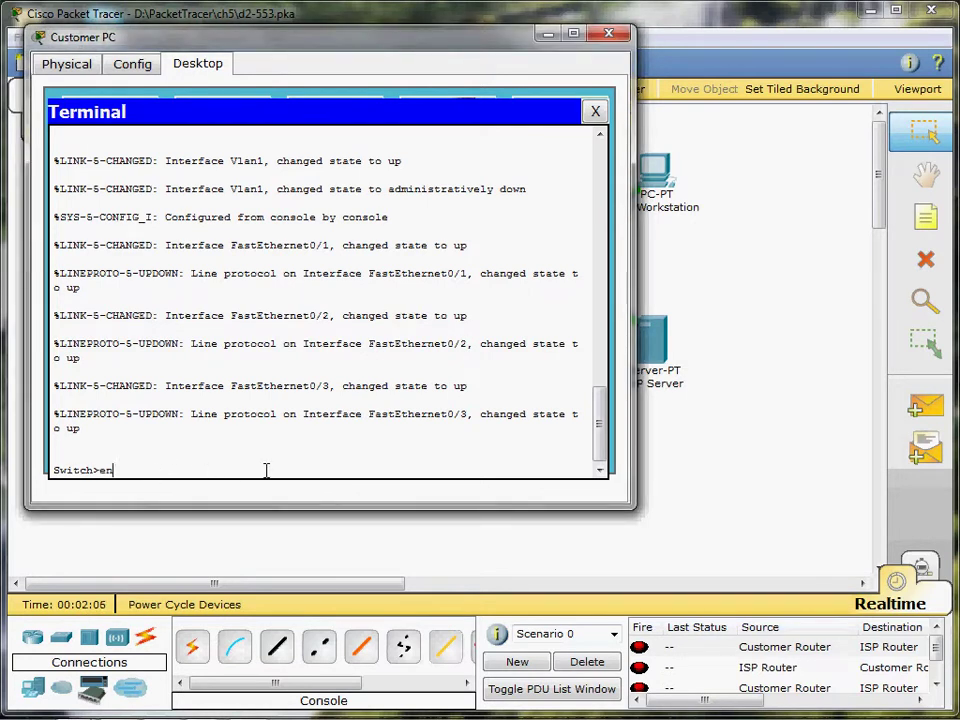
{"action": "key", "text": "Return"}
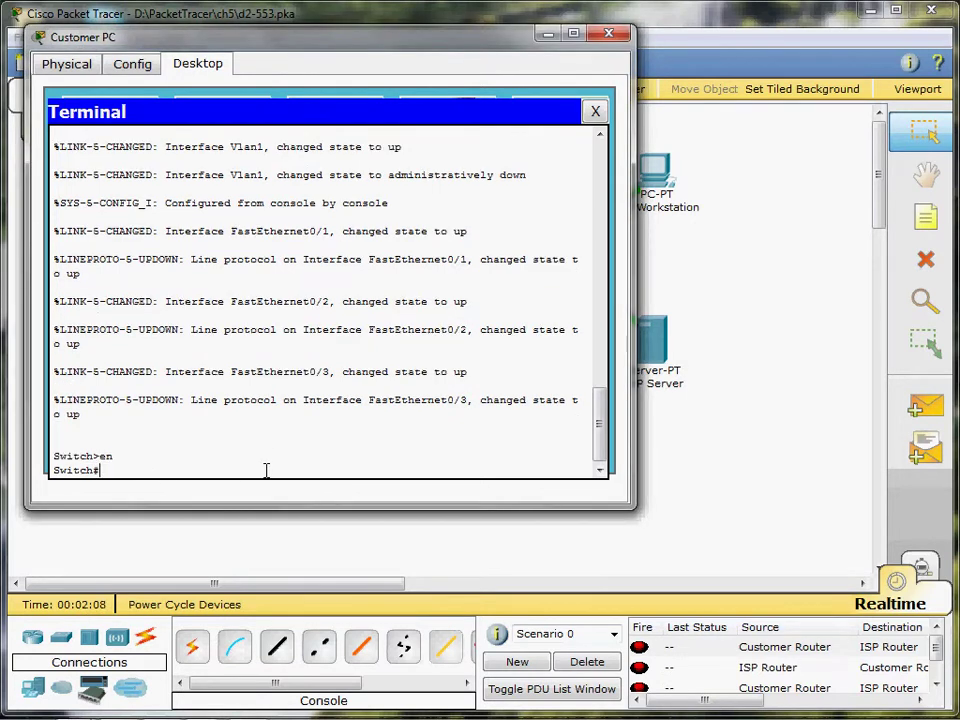
{"action": "type", "text": "conf t"}
{"action": "key", "text": "Return"}
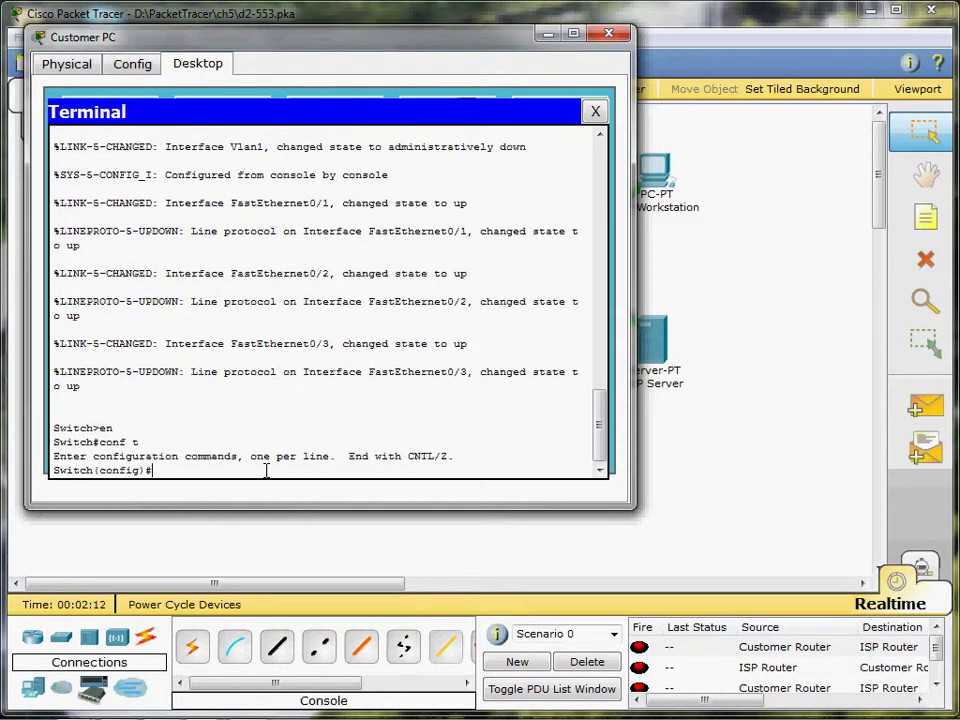
{"action": "type", "text": "hostname Customer"}
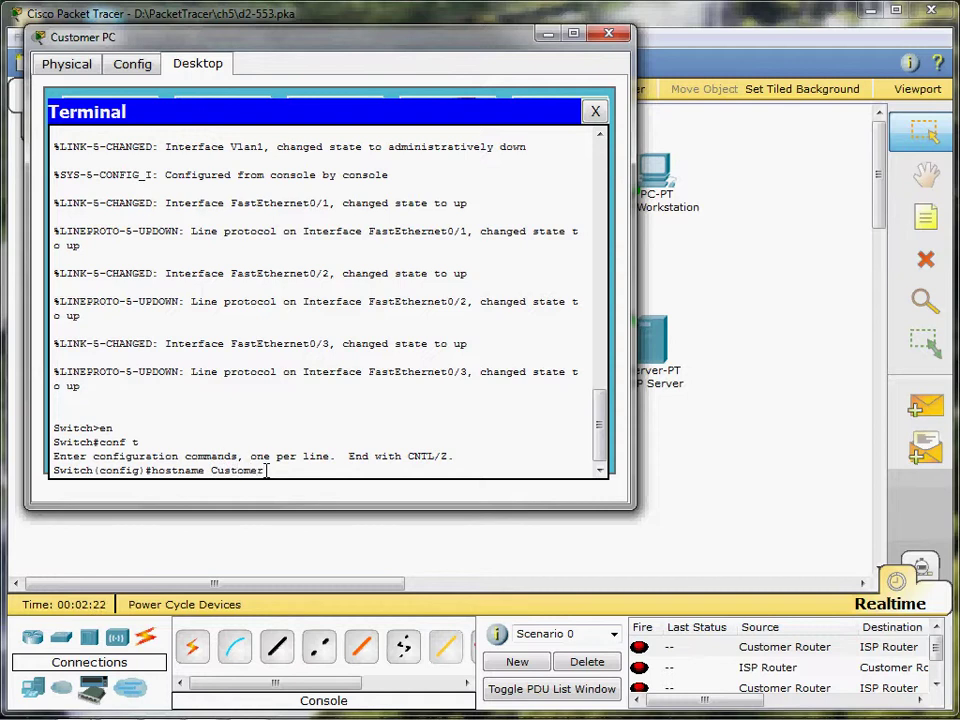
{"action": "type", "text": "Switch"}
- Apply the CustomerSwitch hostname, then set the switch's enable password and enable secret
{"action": "key", "text": "Return"}
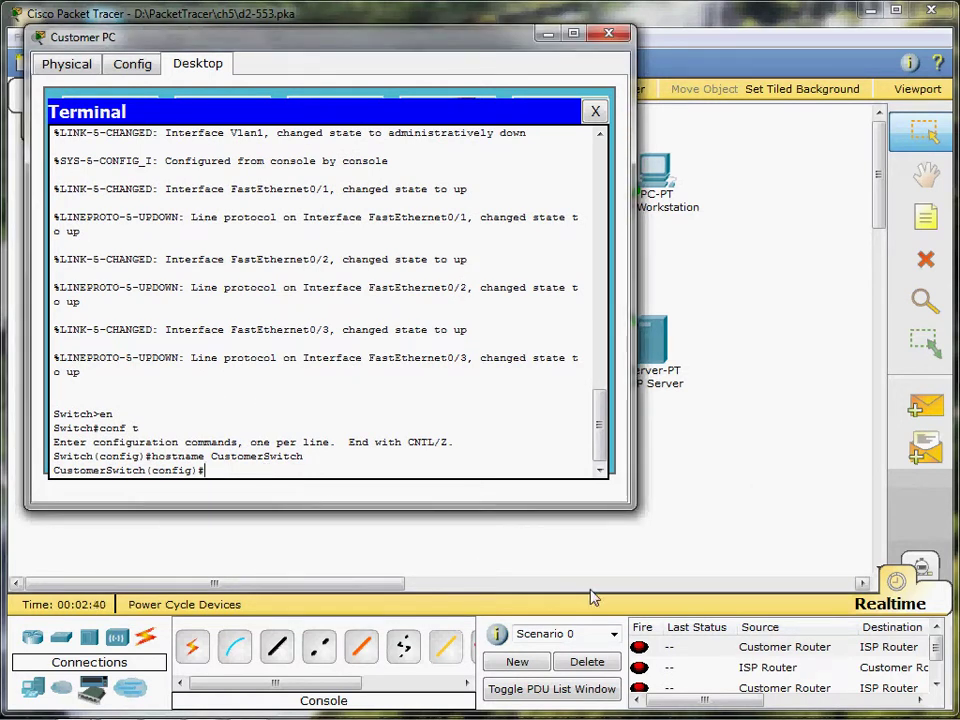
{"action": "type", "text": "enable"}
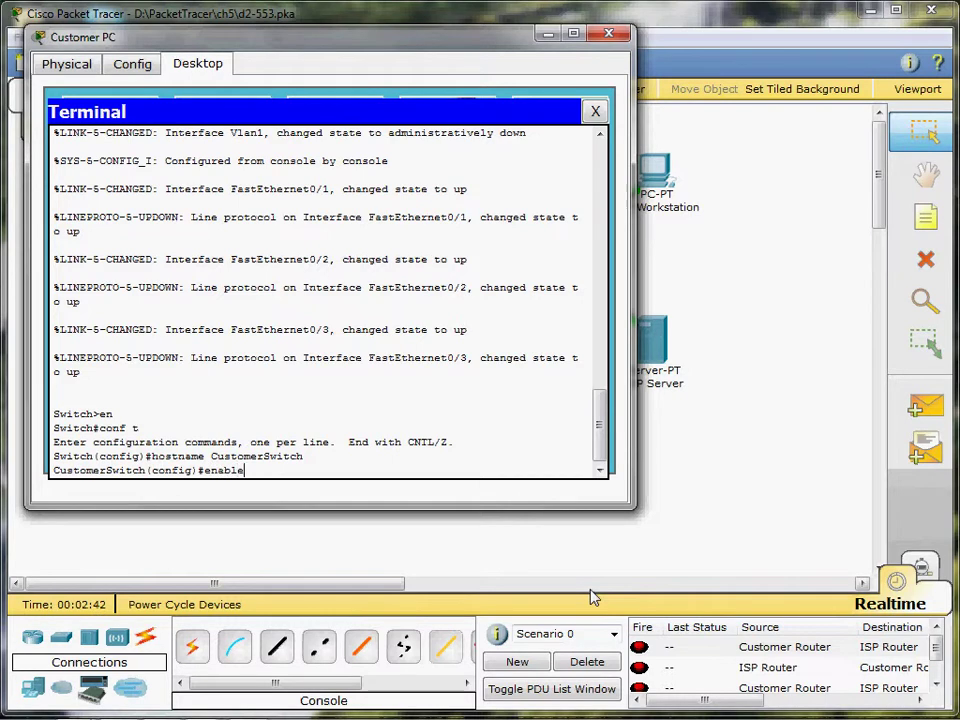
{"action": "type", "text": " passwor"}
{"action": "type", "text": "d"}
{"action": "type", "text": "rd"}
{"action": "type", "text": " cisco"}
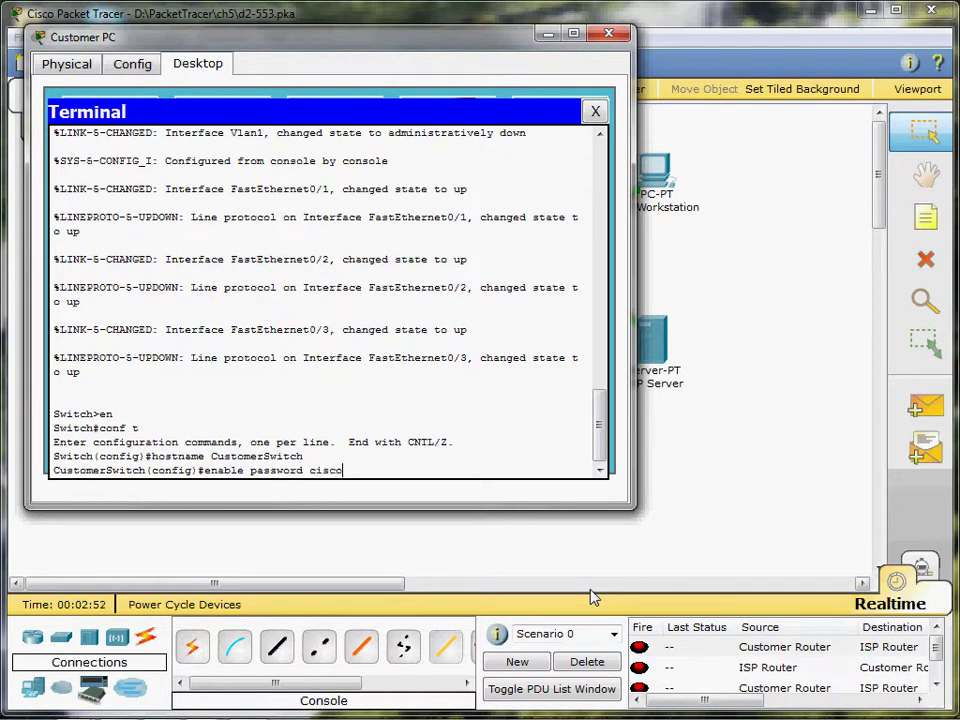
{"action": "key", "text": "Return"}
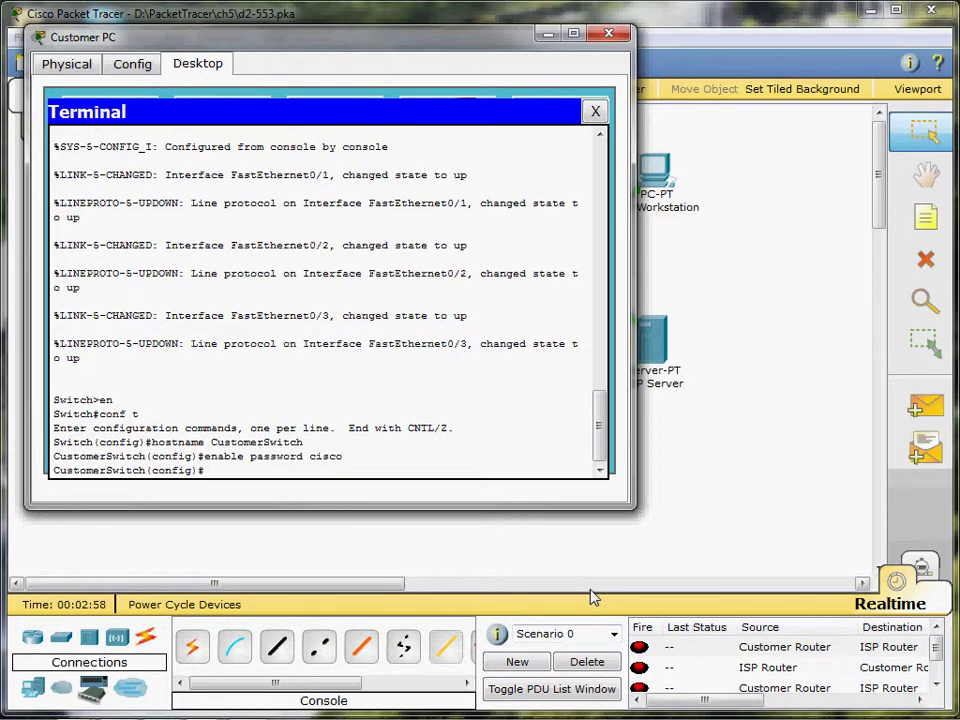
{"action": "type", "text": "enable secret cisco123"}
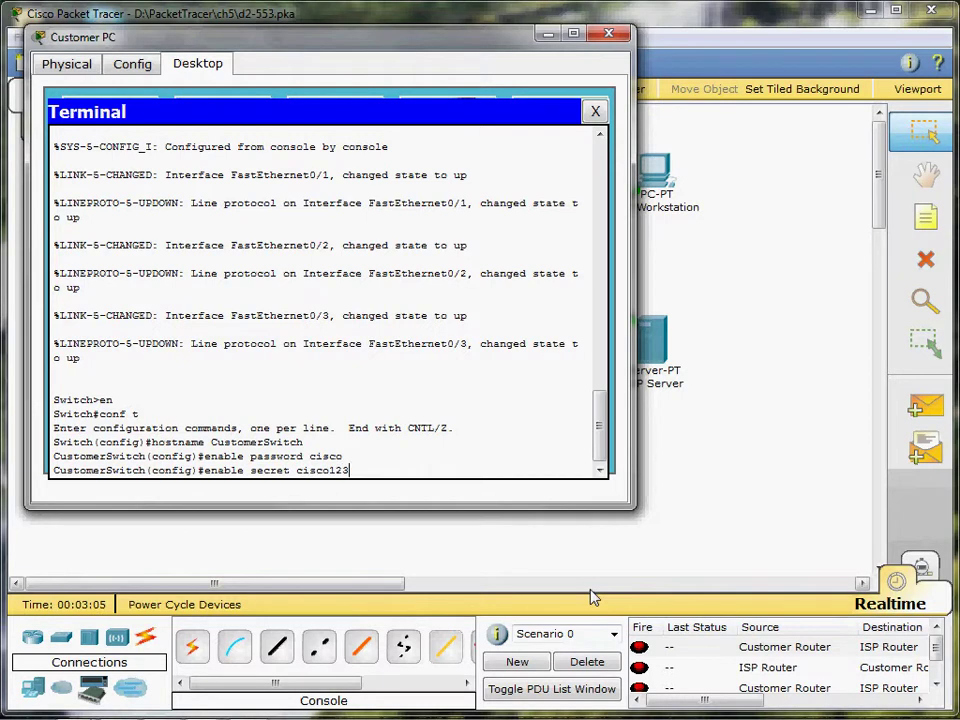
{"action": "key", "text": "Return"}
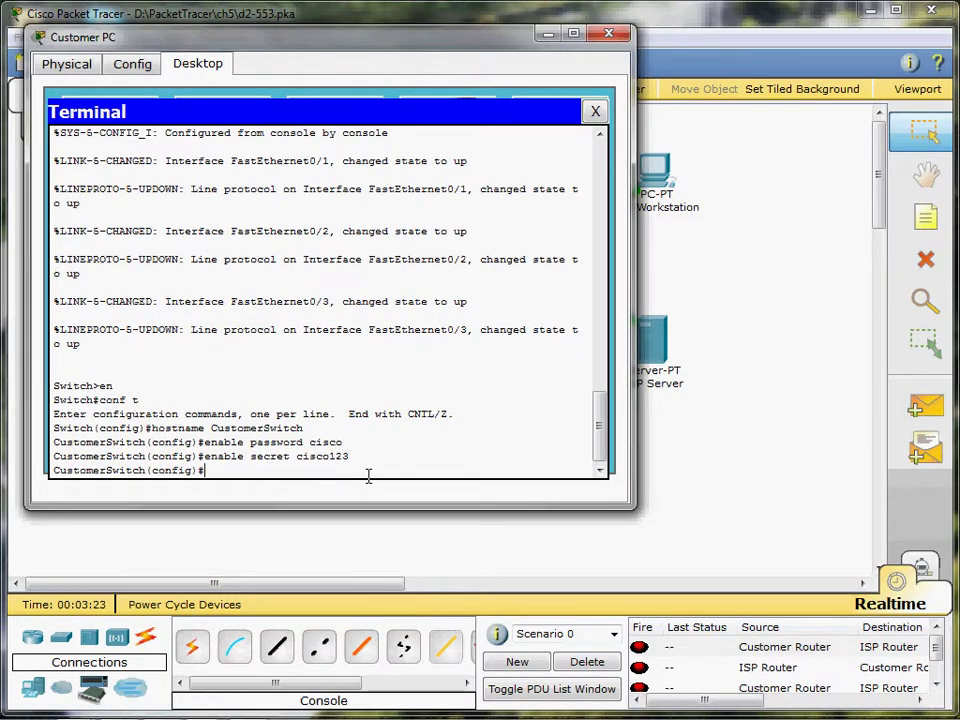
- Give console line 0 a password with login required, and exit to global configuration
{"action": "type", "text": "line con 0"}
{"action": "key", "text": "Return"}
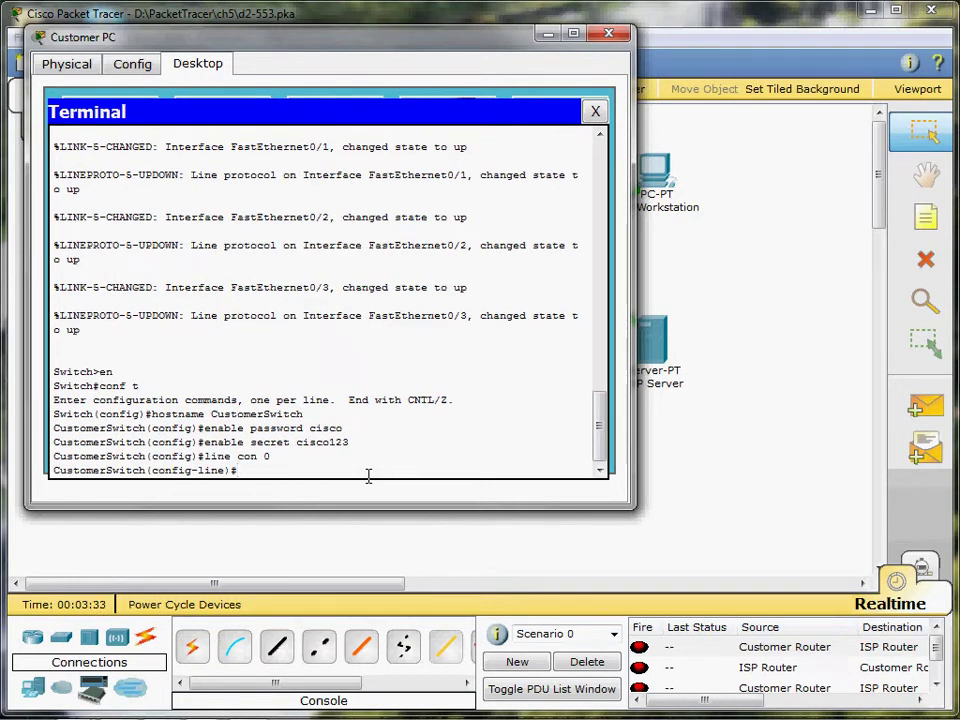
{"action": "type", "text": "password"}
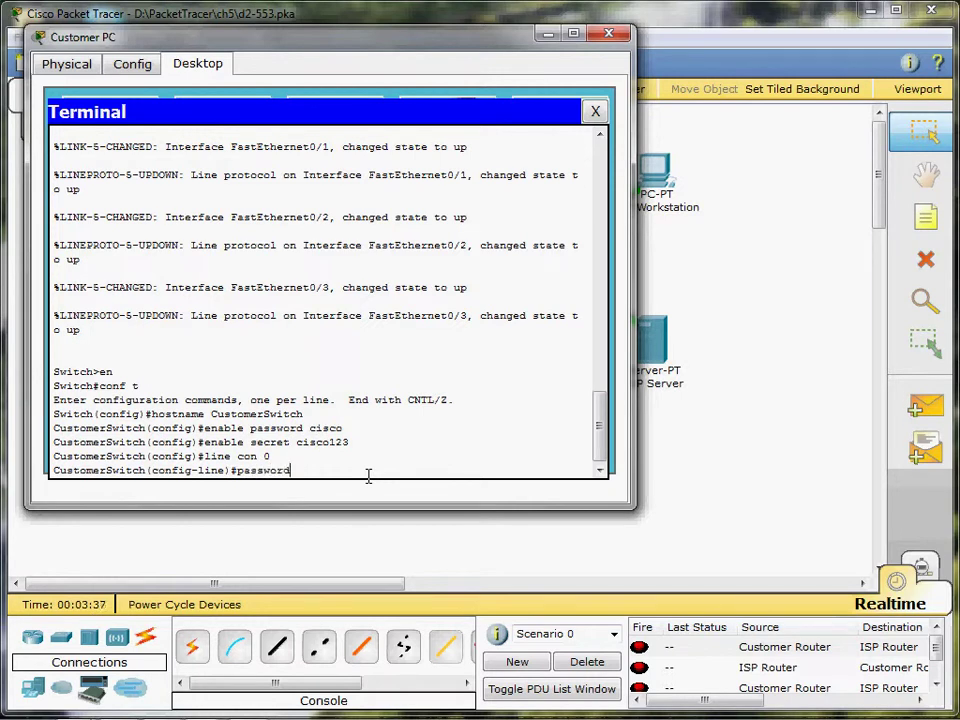
{"action": "type", "text": " cisco"}
{"action": "key", "text": "Return"}
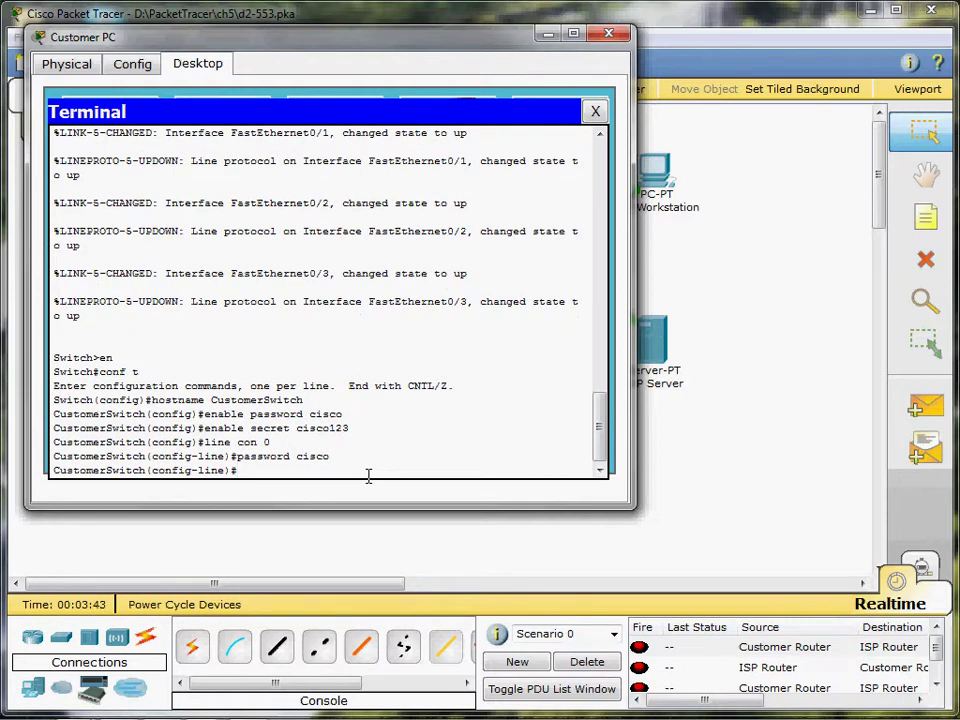
{"action": "type", "text": "login"}
{"action": "key", "text": "Return"}
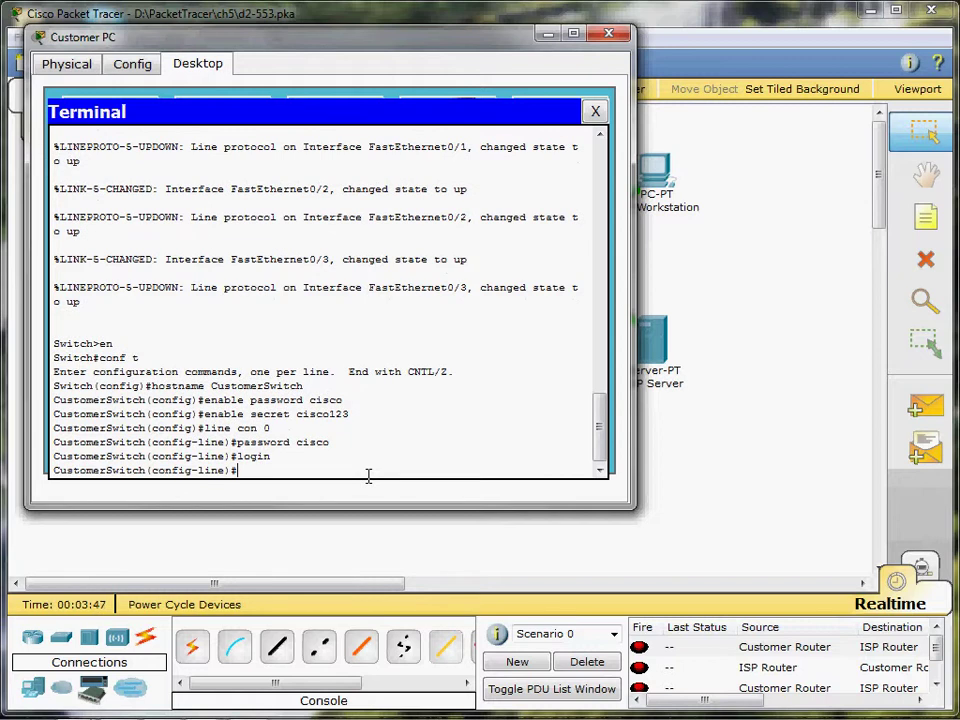
{"action": "type", "text": "exit"}
{"action": "key", "text": "Return"}
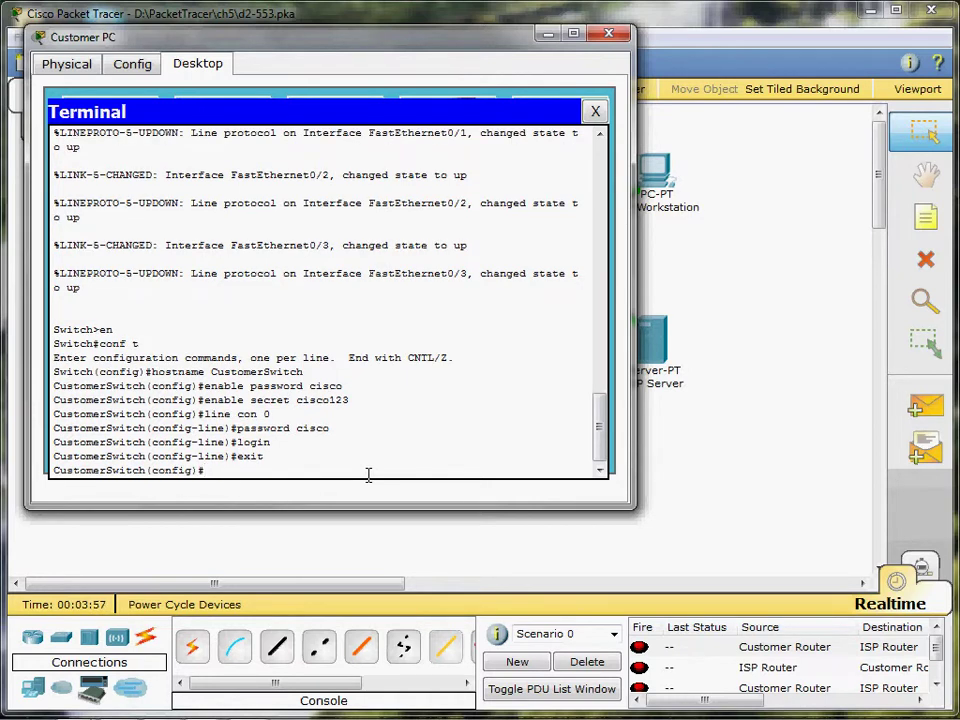
{"action": "type", "text": "line"}
- Set a password and require login on vty lines 0 4, then exit to global configuration
{"action": "type", "text": "vty 0 4"}
{"action": "key", "text": "Return"}
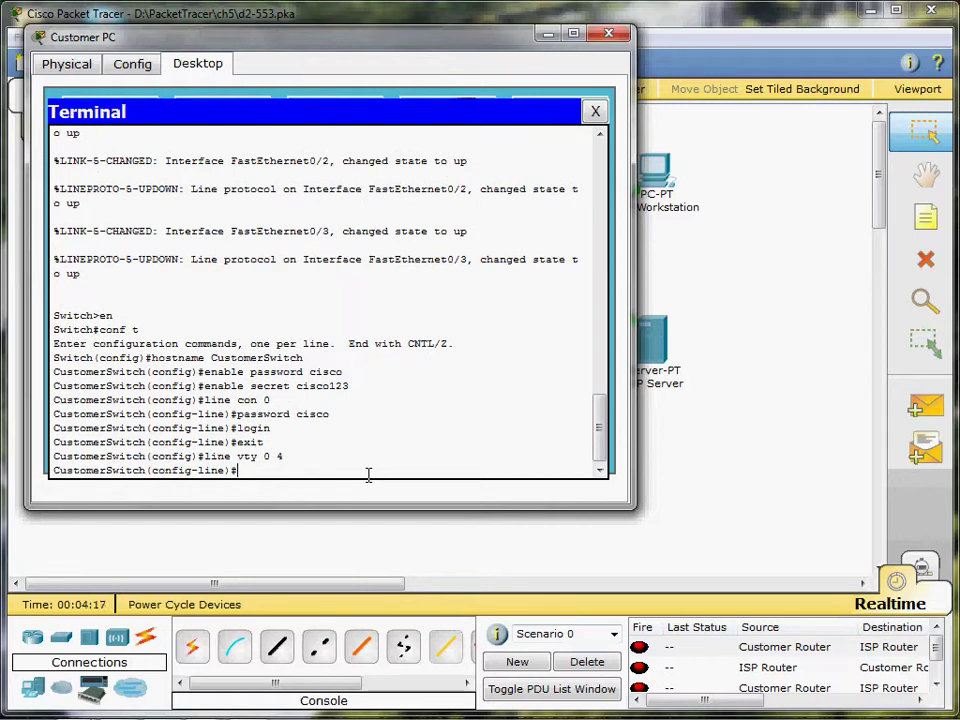
{"action": "type", "text": "password cisco"}
{"action": "key", "text": "Return"}
{"action": "type", "text": "login"}
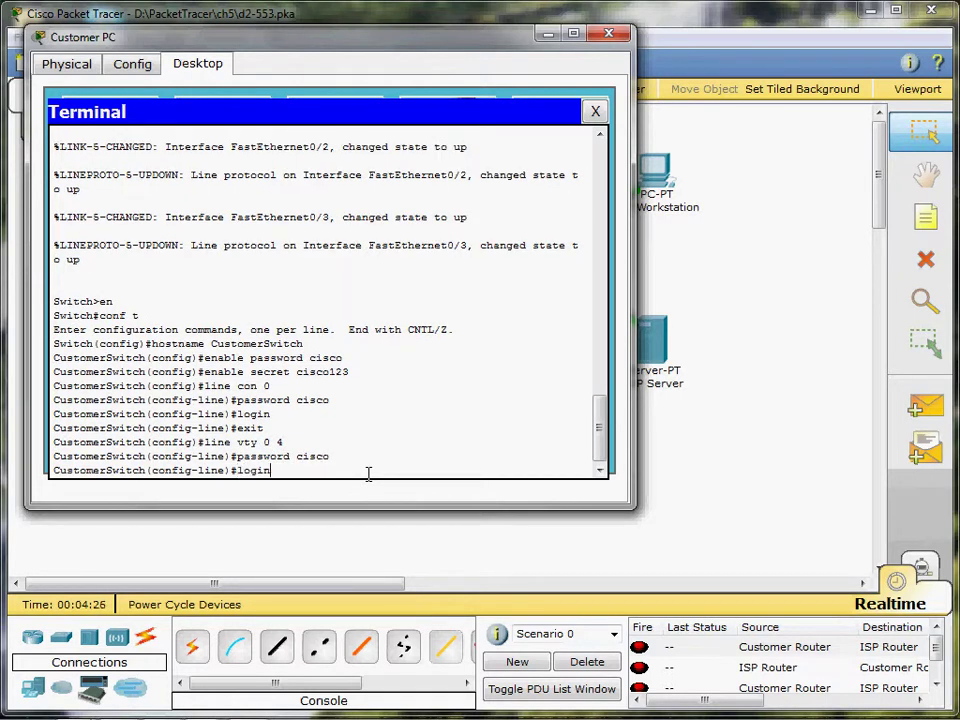
{"action": "key", "text": "Return"}
{"action": "type", "text": "exit"}
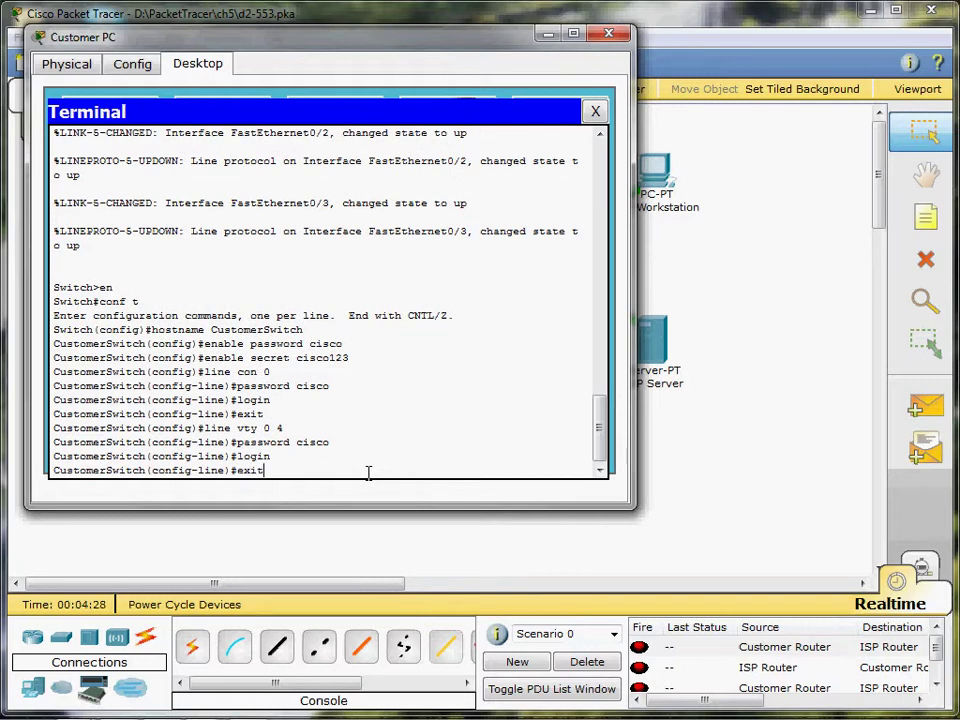
{"action": "key", "text": "Return"}
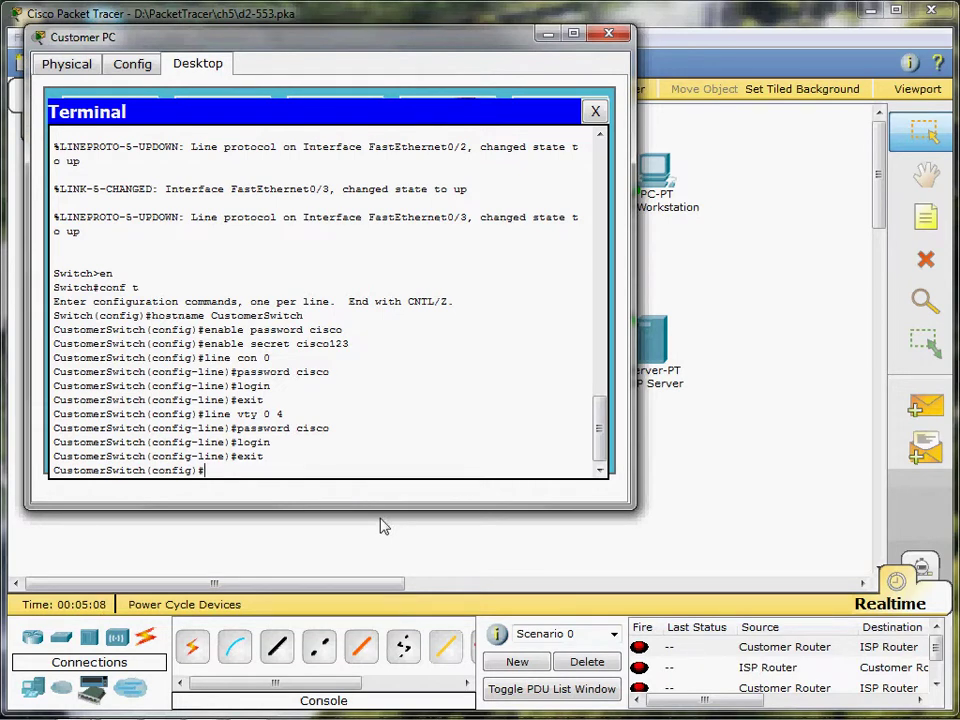
- Give interface VLAN 1 address 192.168.1.5 255.255.255.0, enable it with no shut, and exit
{"action": "type", "text": "interface vlan"}
{"action": "type", "text": "1"}
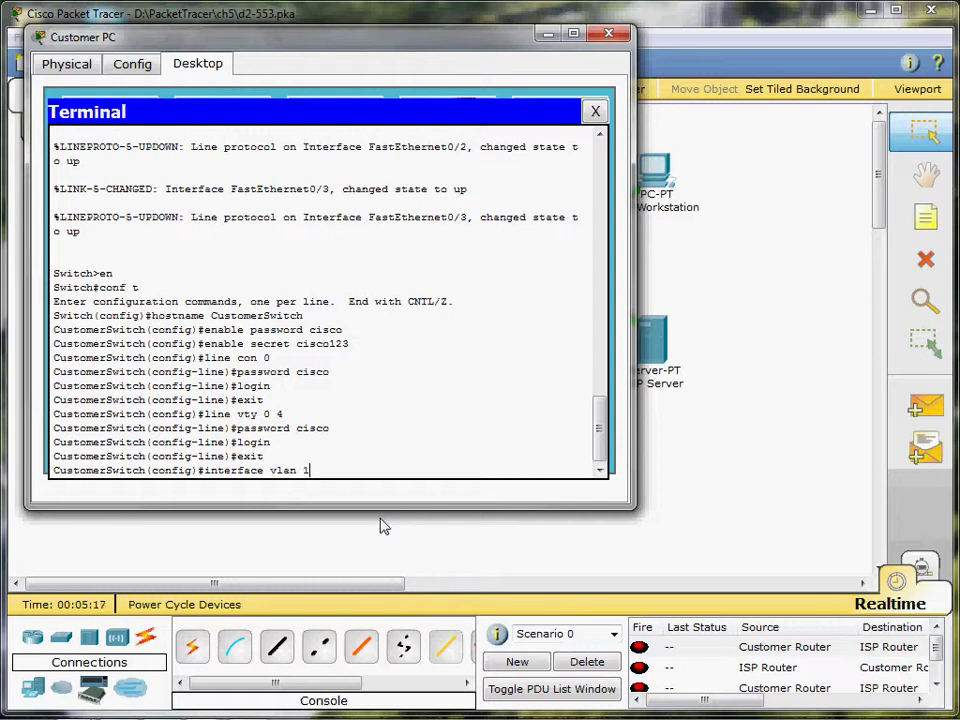
{"action": "key", "text": "Return"}
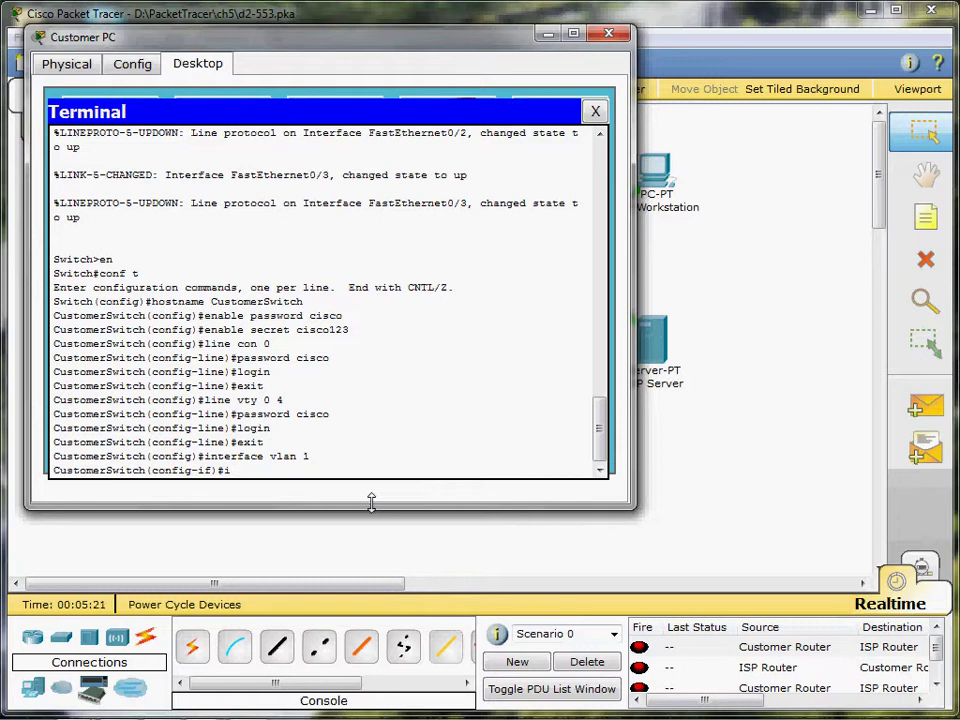
{"action": "type", "text": "ip address 192.168.1."}
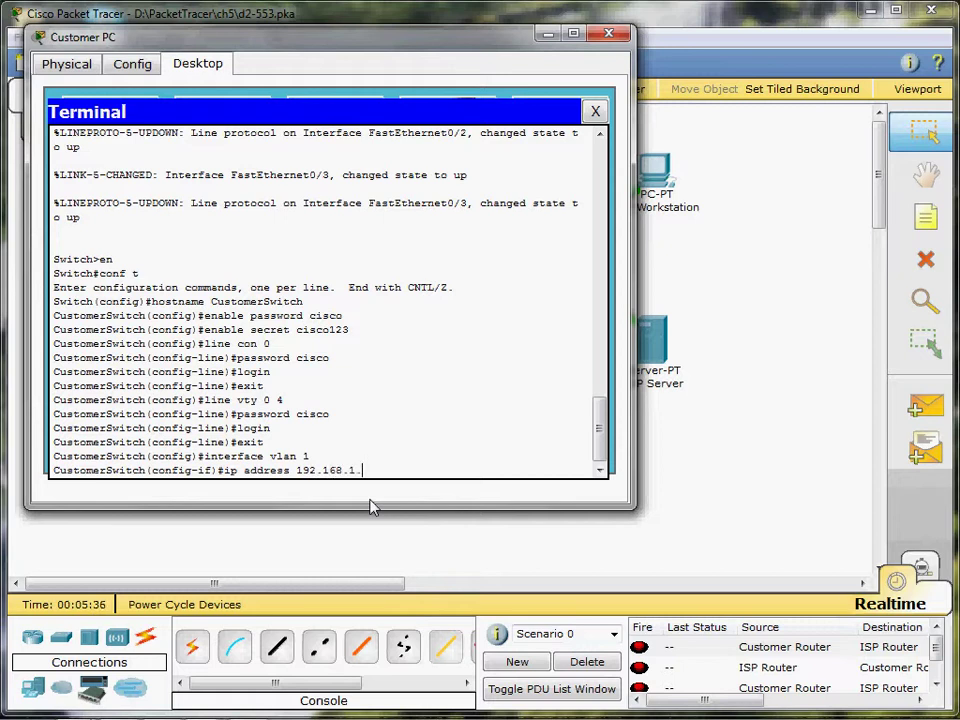
{"action": "type", "text": "5 255.255.255.0"}
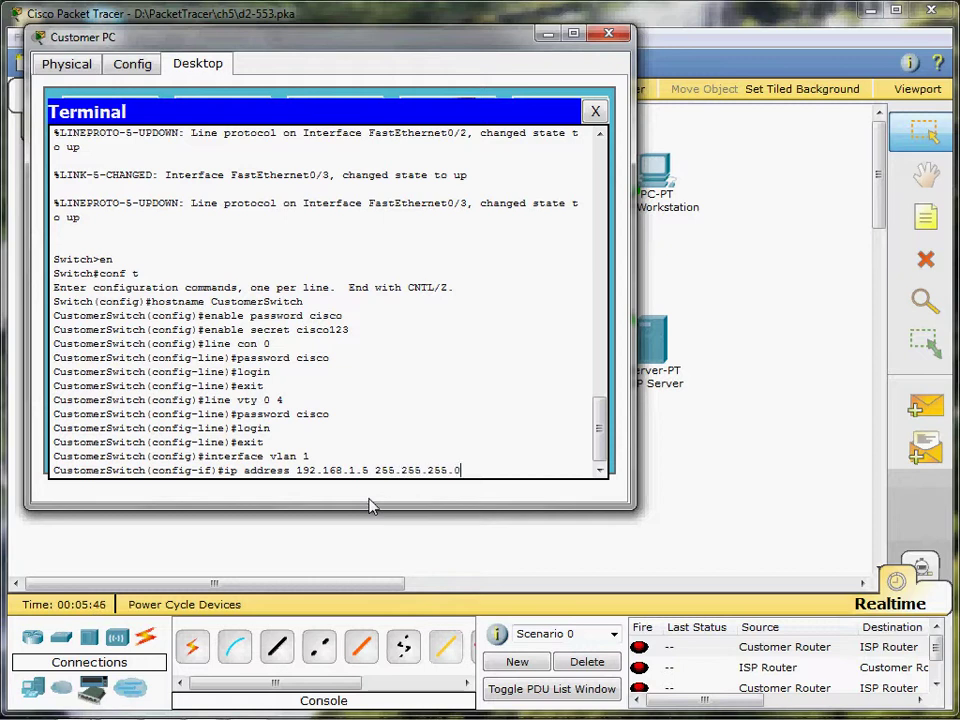
{"action": "key", "text": "Return"}
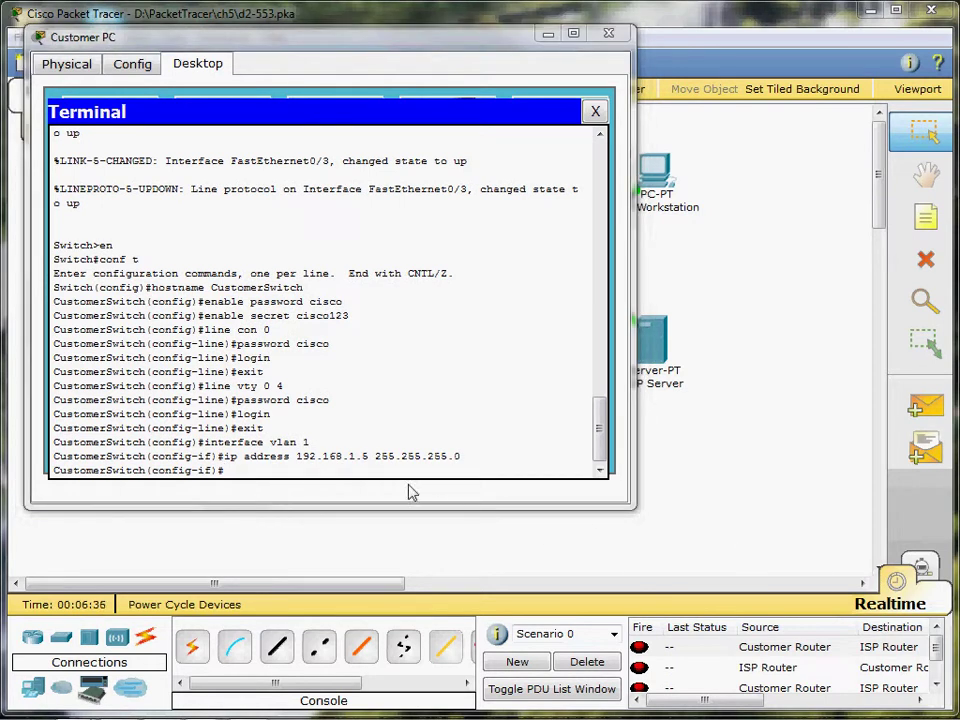
{"action": "left_click", "coordinate": [281, 467]}
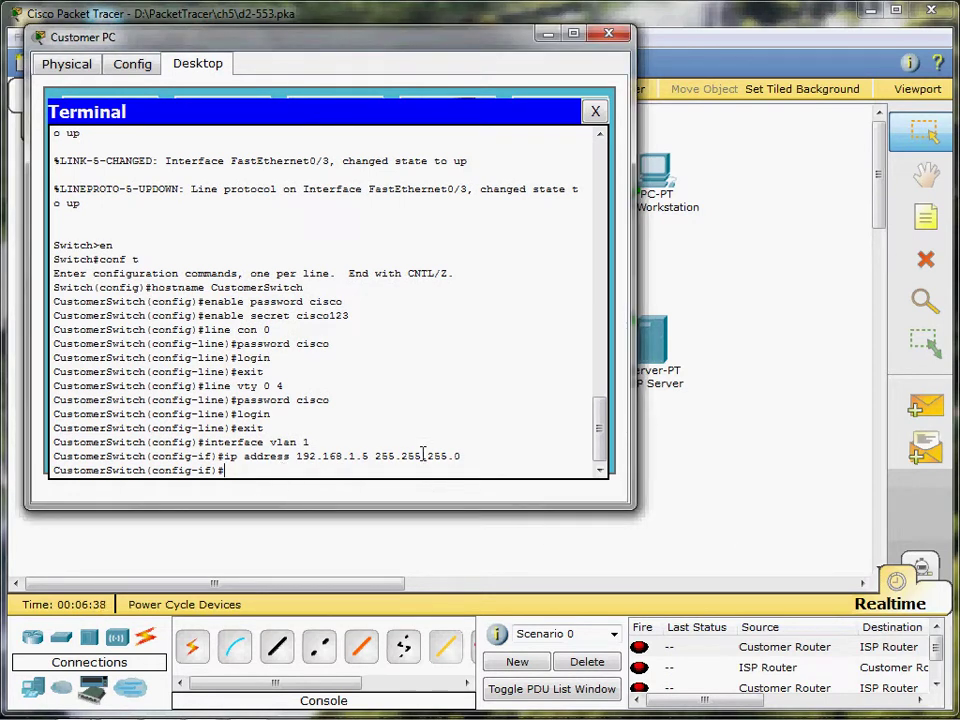
{"action": "type", "text": "no shut"}
{"action": "key", "text": "Return"}
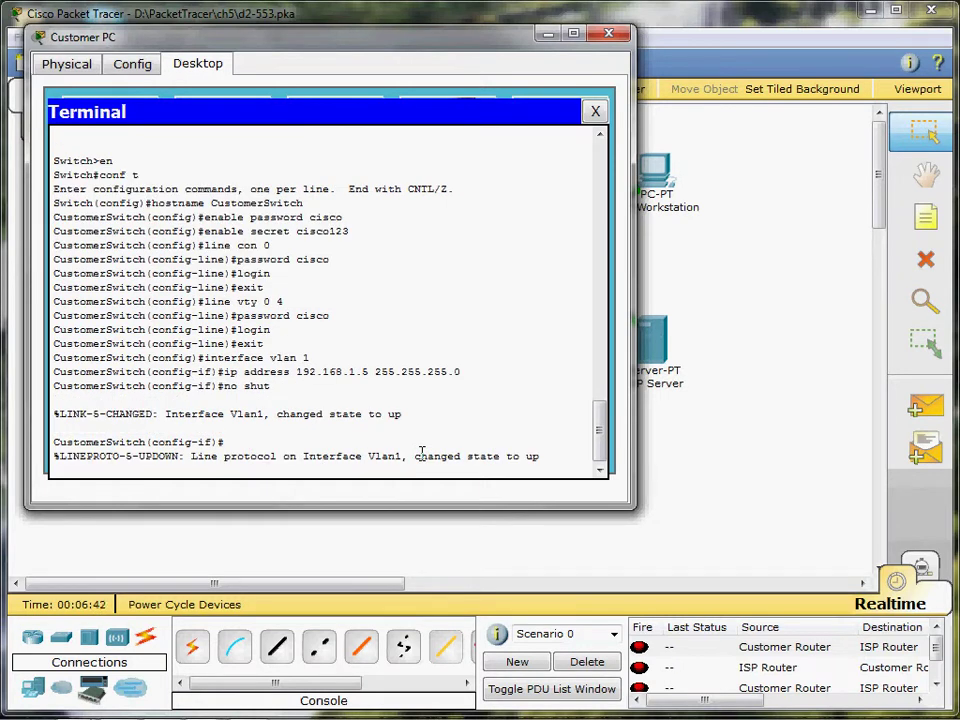
{"action": "key", "text": "Return"}
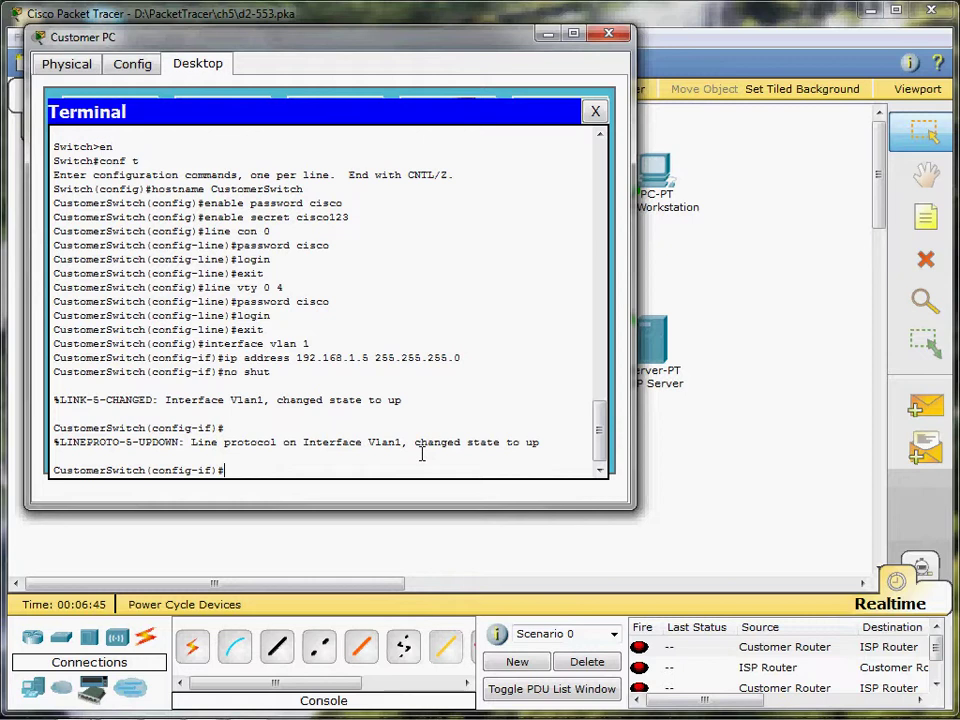
{"action": "type", "text": "exi"}
{"action": "type", "text": "t"}
{"action": "key", "text": "Return"}
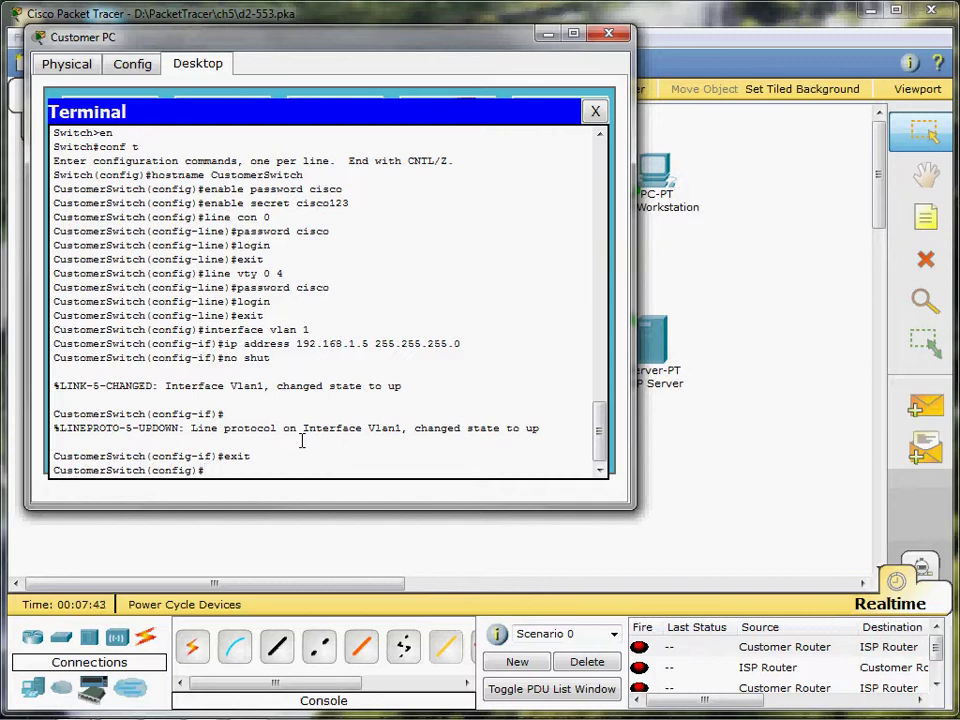
- Set the switch's default gateway to 192.168.1.1
{"action": "type", "text": "ip default"}
{"action": "key", "text": "Tab"}
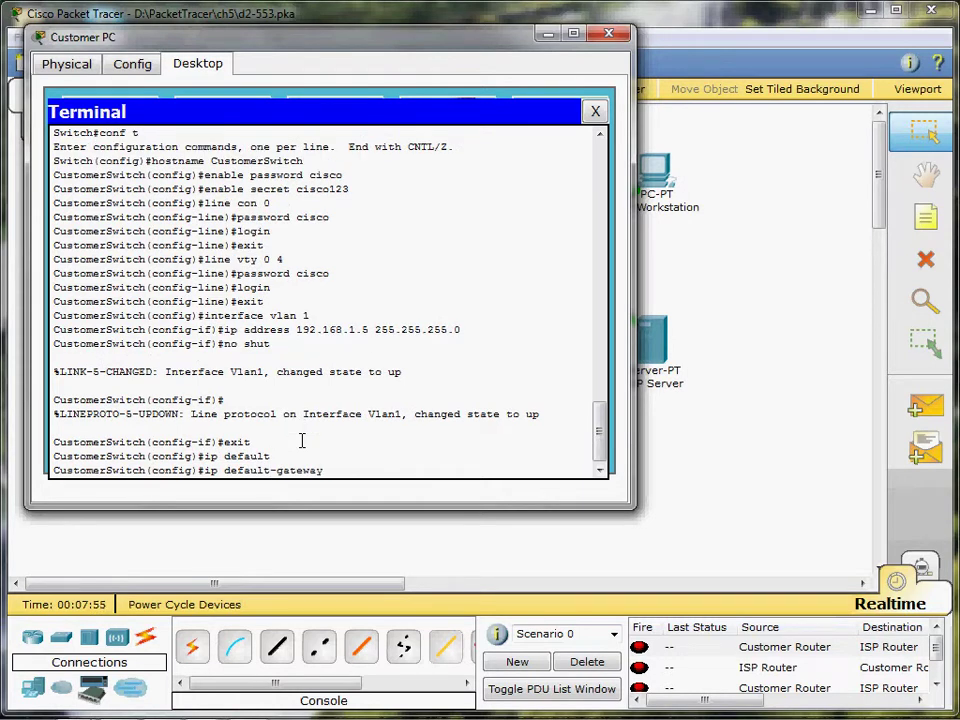
{"action": "type", "text": "92.168.1.1"}
{"action": "key", "text": "Return"}
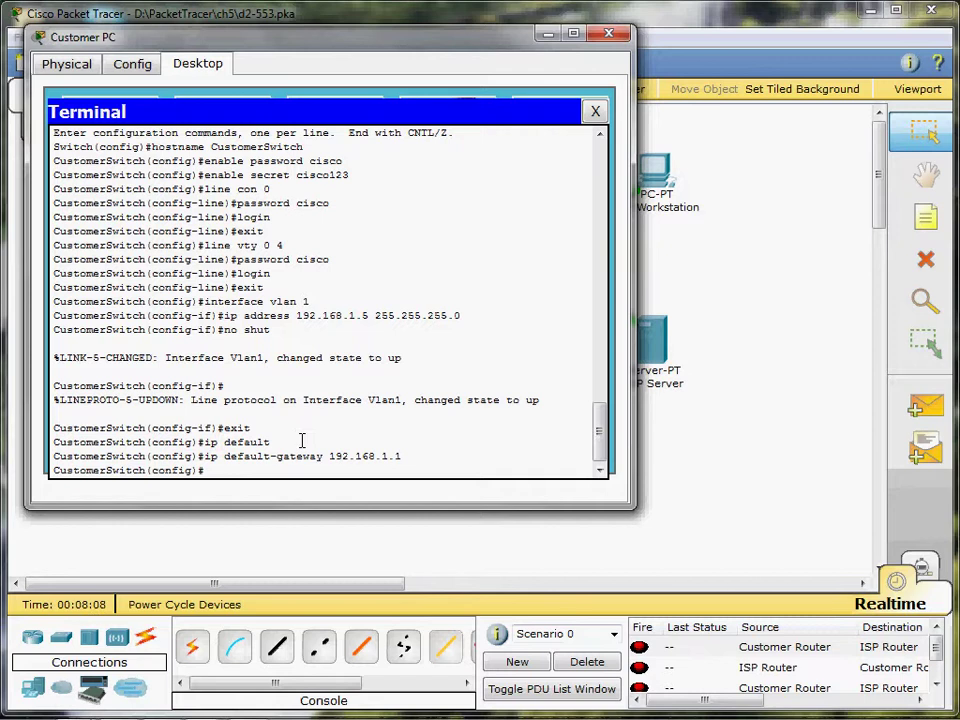
- Leave configuration mode and save the running configuration with wr
{"action": "type", "text": "exit"}
{"action": "key", "text": "Return"}
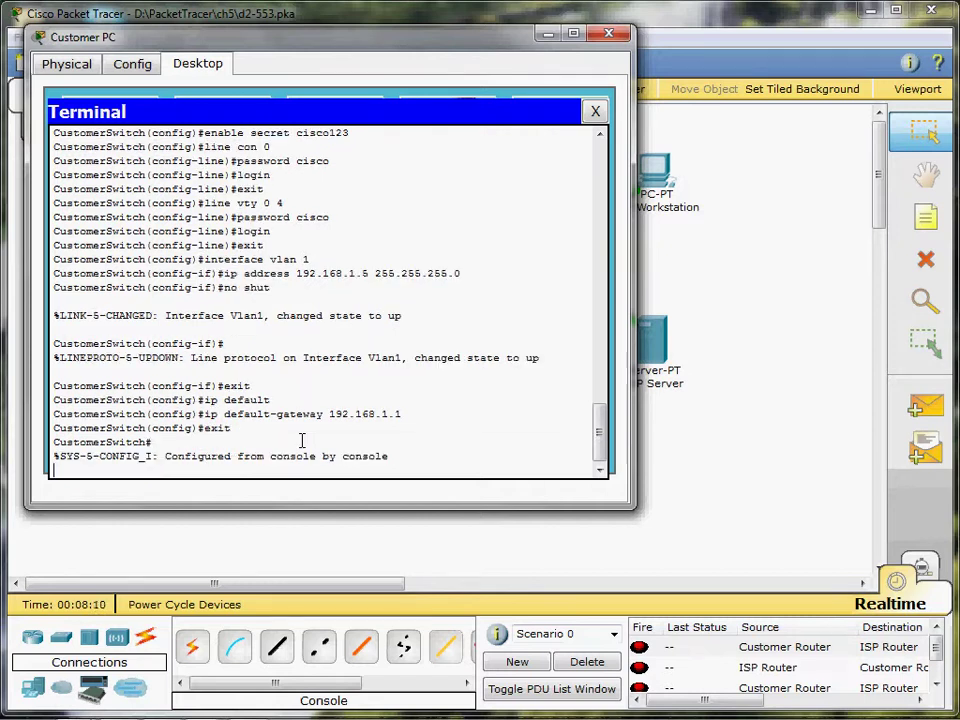
{"action": "key", "text": "Return"}
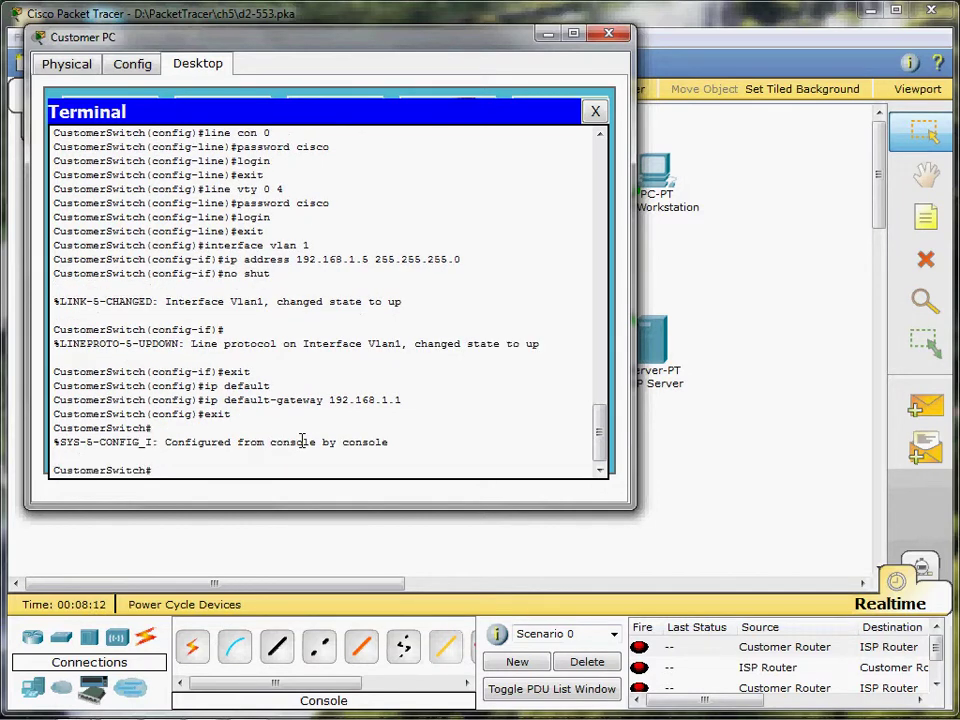
{"action": "type", "text": "wr"}
{"action": "key", "text": "Return"}
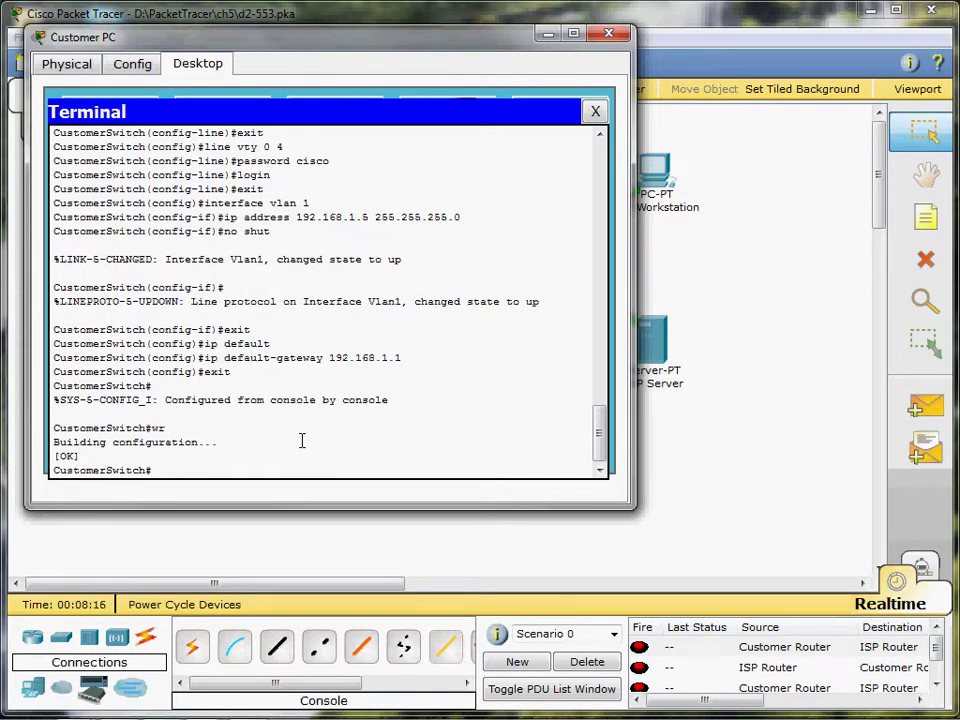
{"action": "key", "text": "Return"}
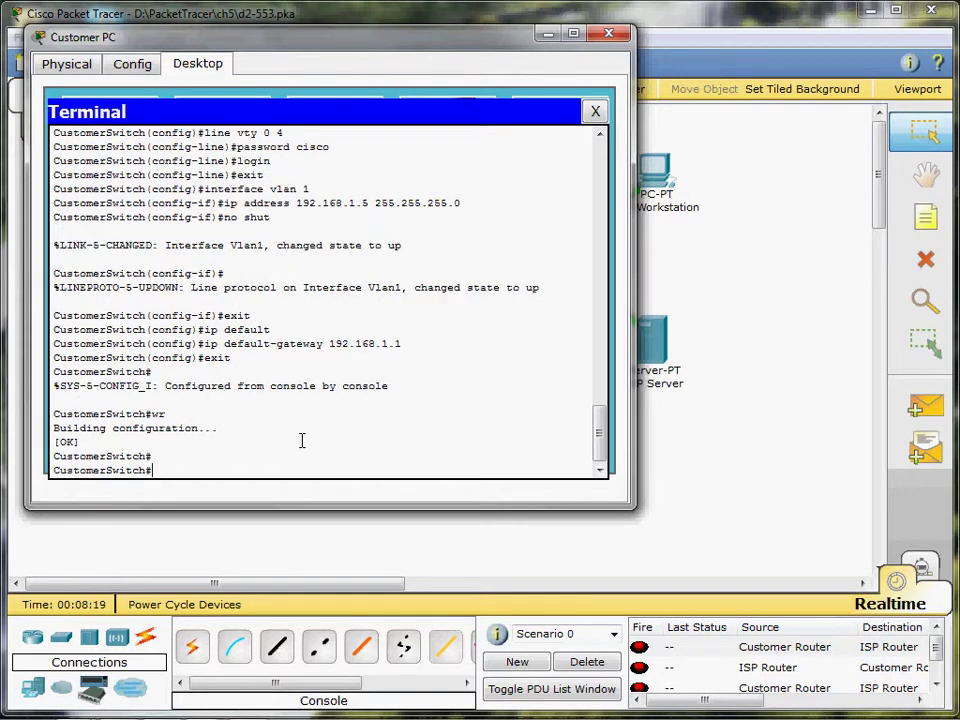
- Ping the ISP server 209.165.201.10, correcting the missing space after ping
{"action": "type", "text": "ping209.165.201."}
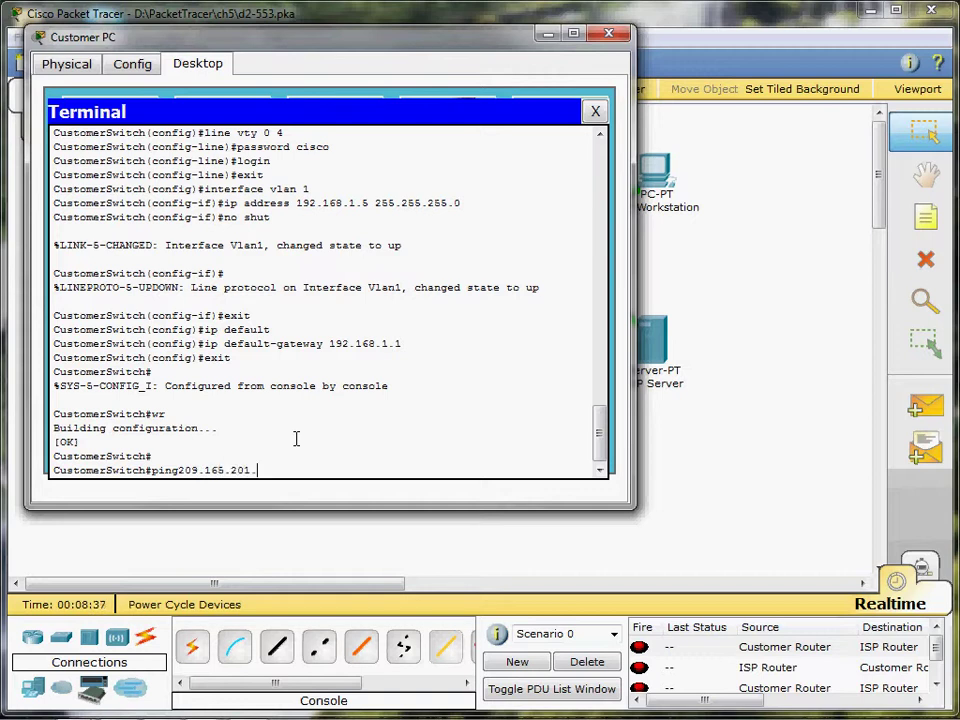
{"action": "type", "text": "10"}
{"action": "key", "text": "Return"}
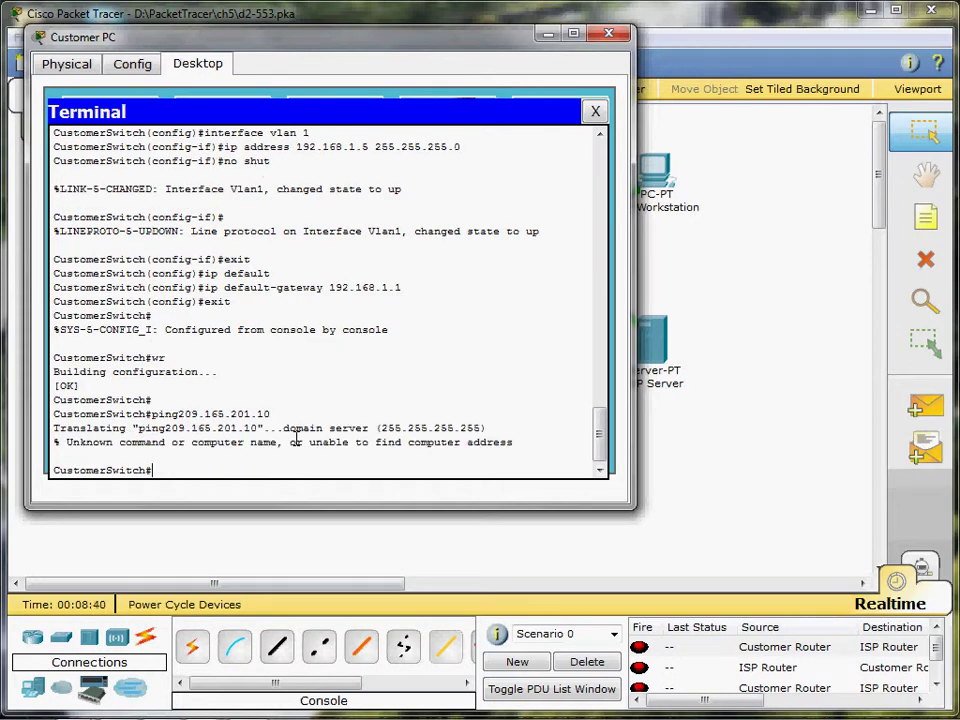
{"action": "key", "text": "Up"}
{"action": "key", "text": "Left"}
{"action": "key", "text": "Left"}
{"action": "key", "text": "Left"}
{"action": "key", "text": "Left"}
{"action": "key", "text": "Left"}
{"action": "key", "text": "Left"}
{"action": "key", "text": "Left"}
{"action": "key", "text": "Left"}
{"action": "key", "text": "Left"}
{"action": "key", "text": "Left"}
{"action": "key", "text": "Left"}
{"action": "key", "text": "Left"}
{"action": "key", "text": "Left"}
{"action": "key", "text": "Left"}
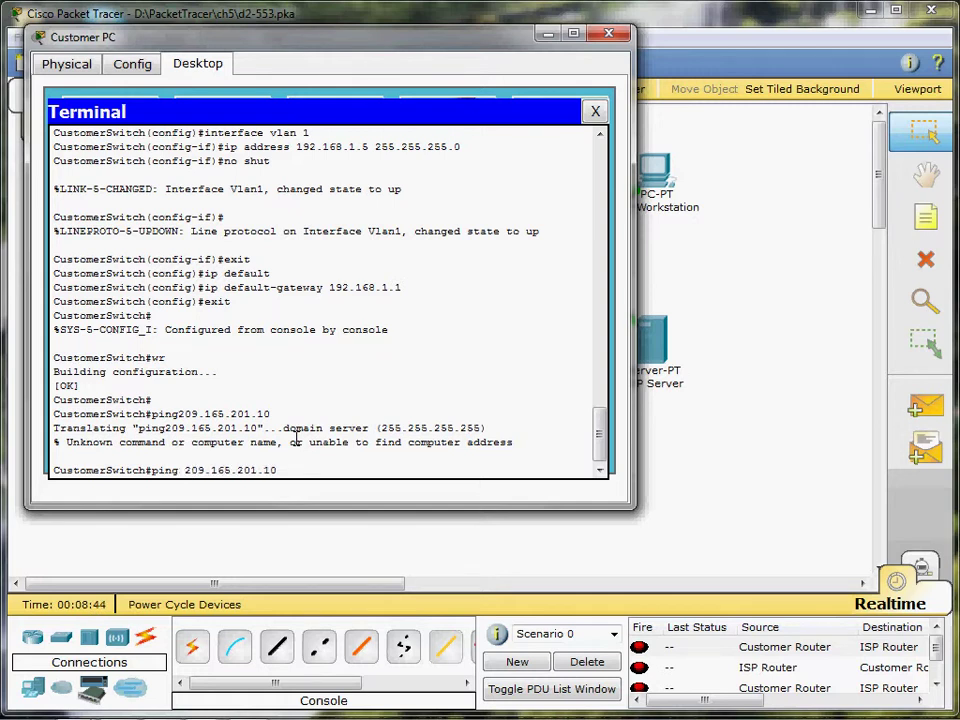
{"action": "key", "text": "Return"}
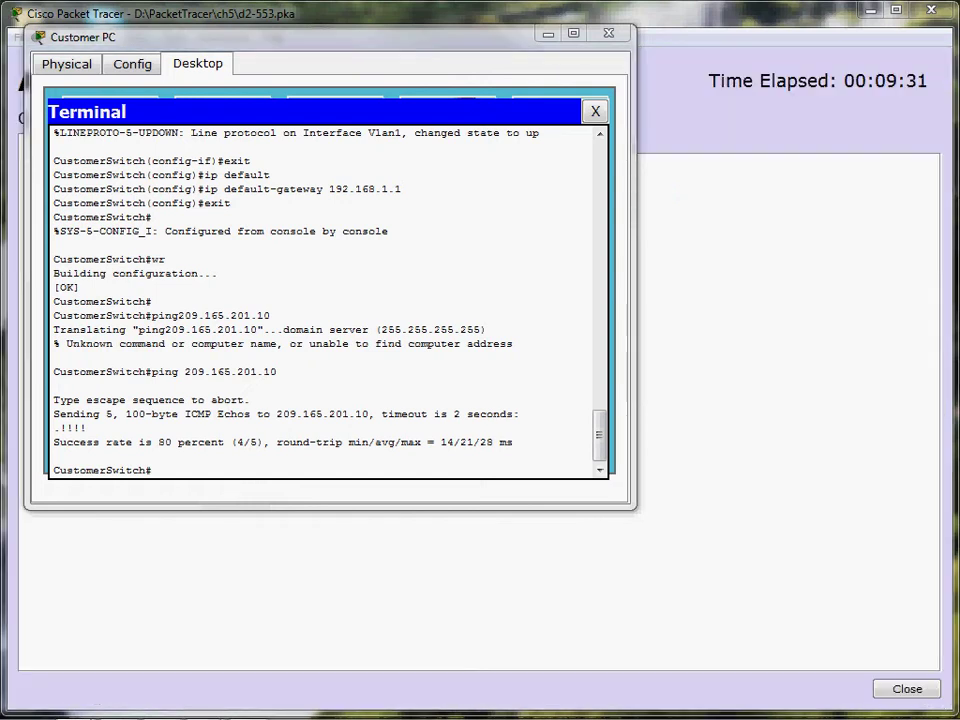
- Move the Customer PC window aside and bring the Activity Results window to the front
{"action": "left_click_drag", "start_coordinate": [328, 50], "coordinate": [411, 282]}
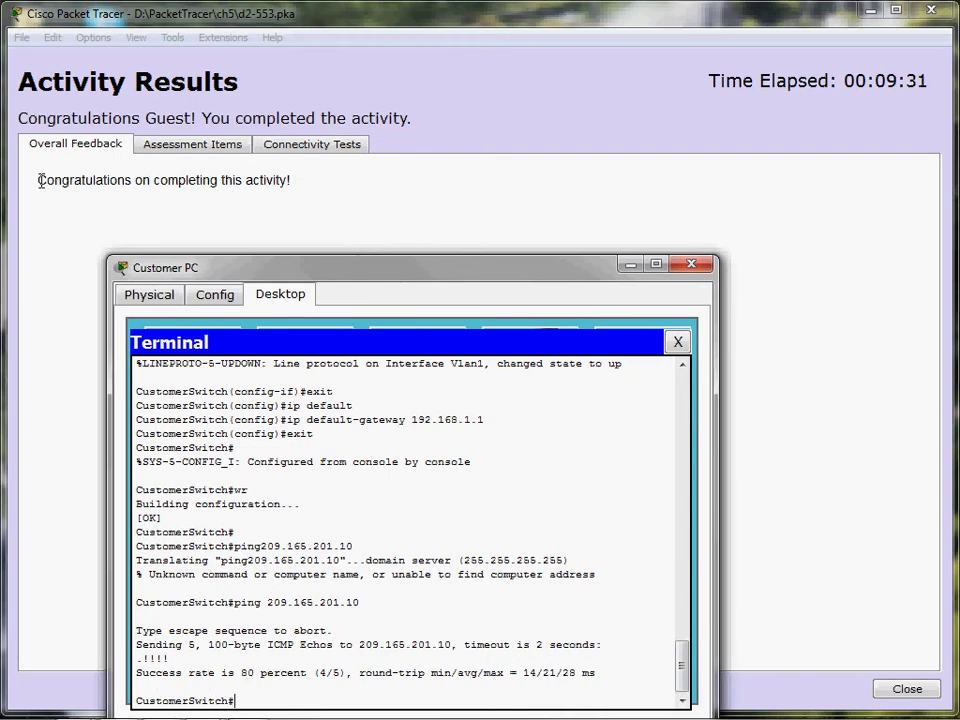
{"action": "left_click_drag", "start_coordinate": [40, 180], "coordinate": [306, 184]}
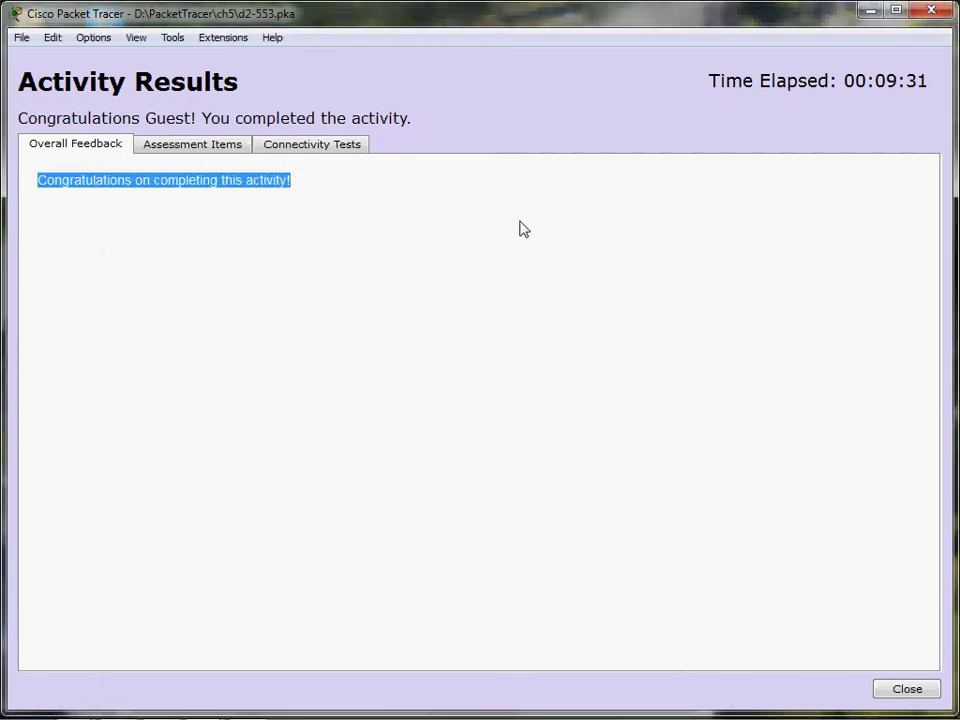